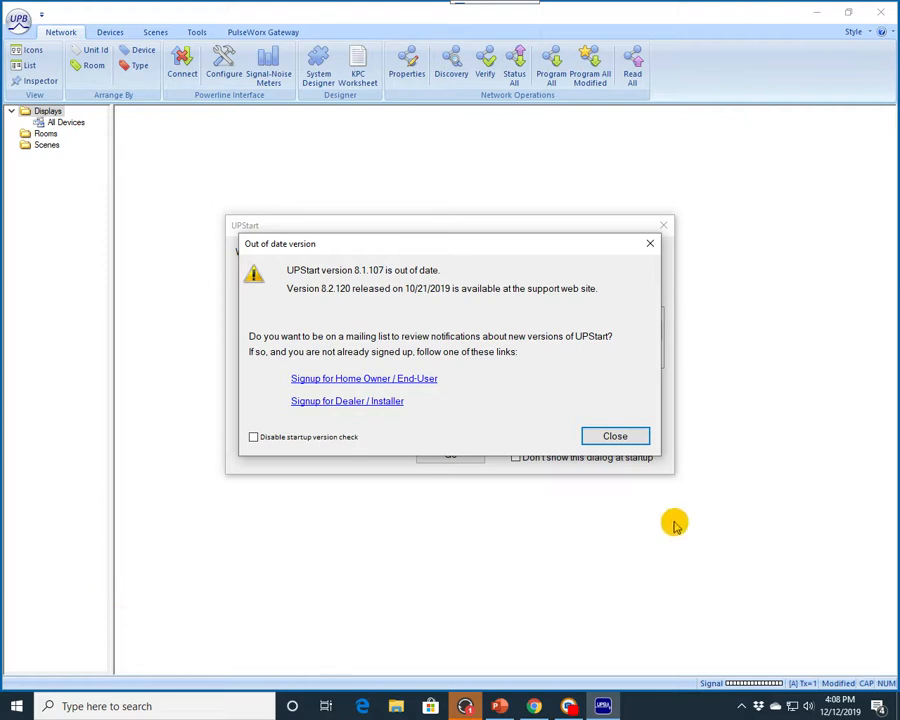
# Step: Try to start a new network file after dismissing the out-of-date version notice
pyautogui.click(618, 438)
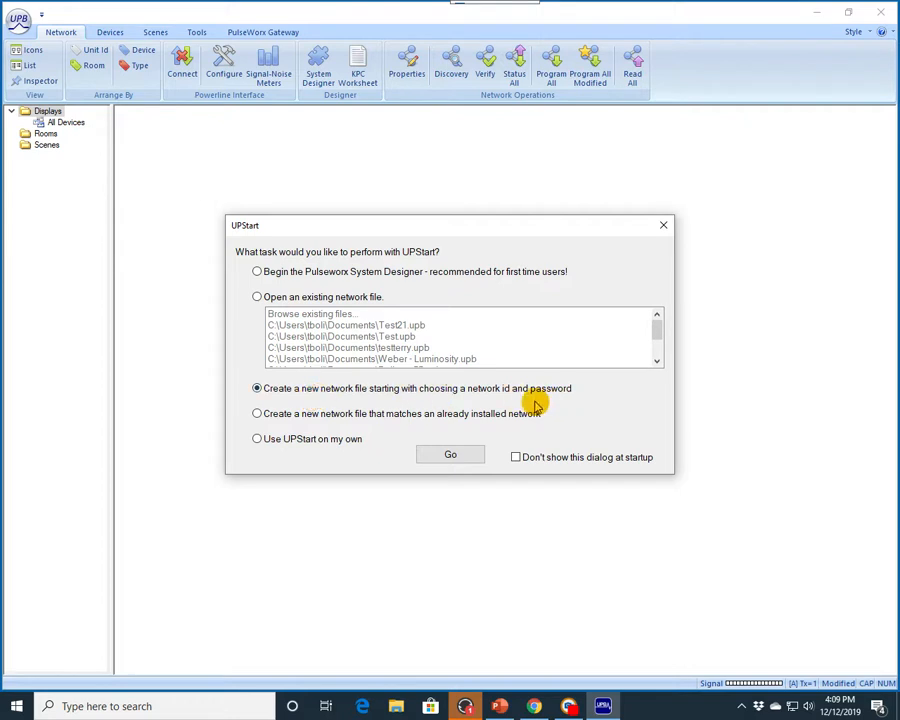
pyautogui.click(451, 456)
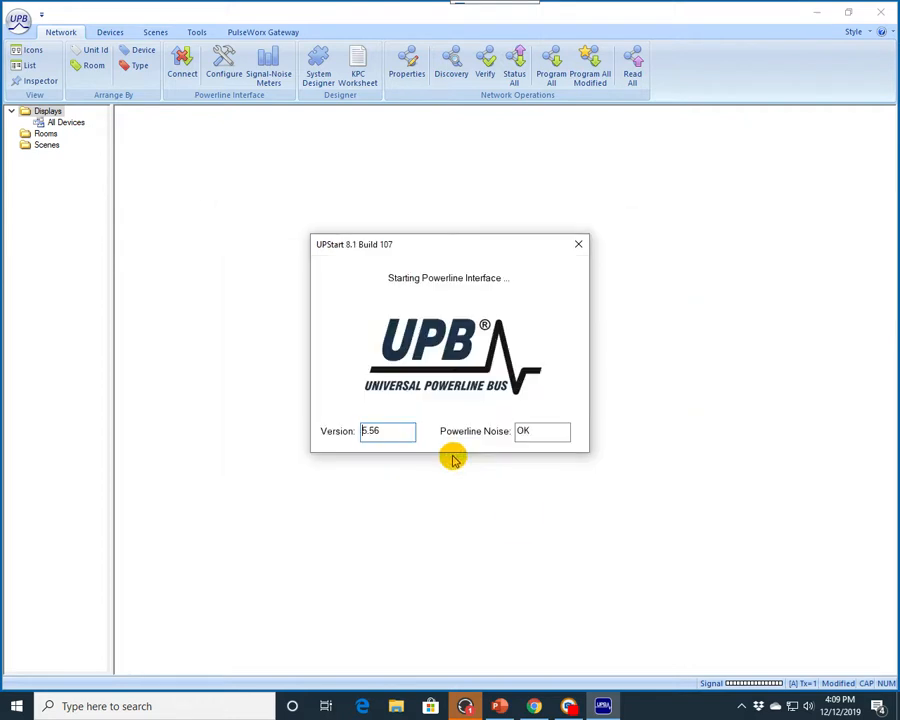
pyautogui.click(478, 456)
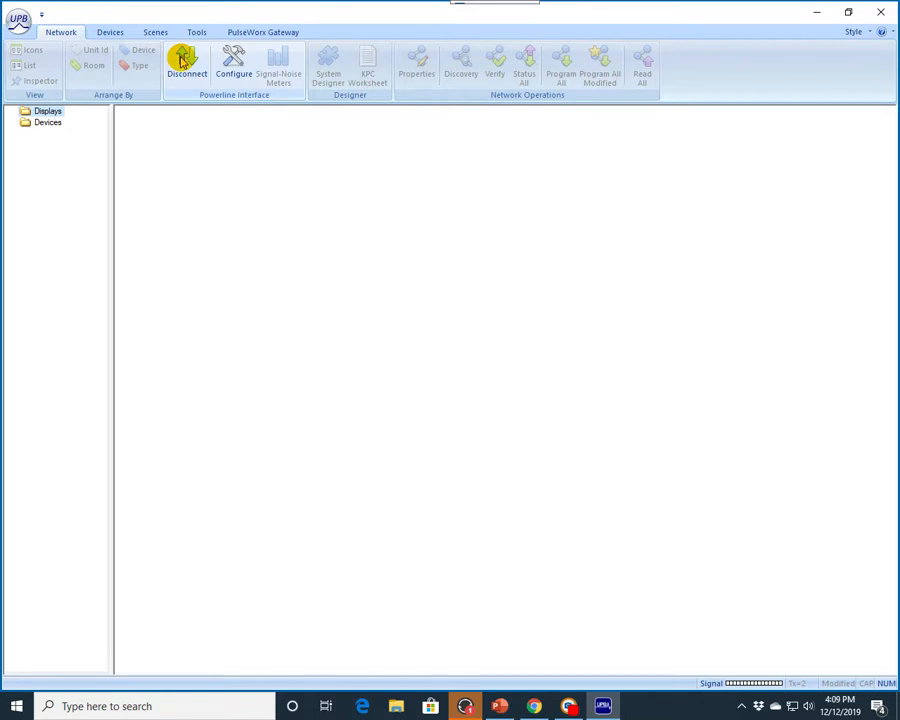
# Step: Disconnect the powerline interface and exit UPStart
pyautogui.click(182, 61)
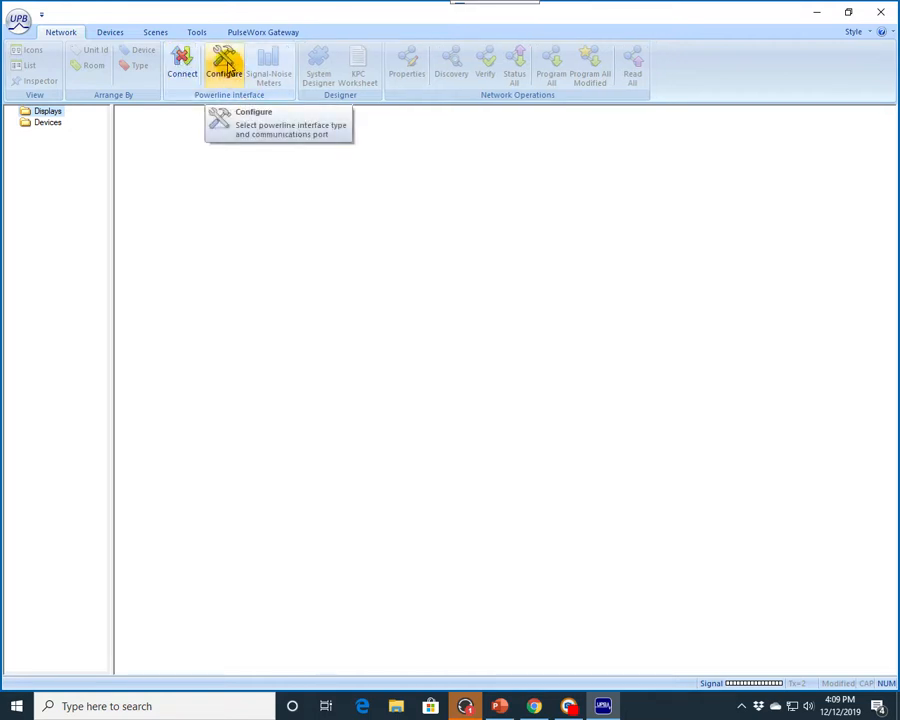
pyautogui.click(882, 13)
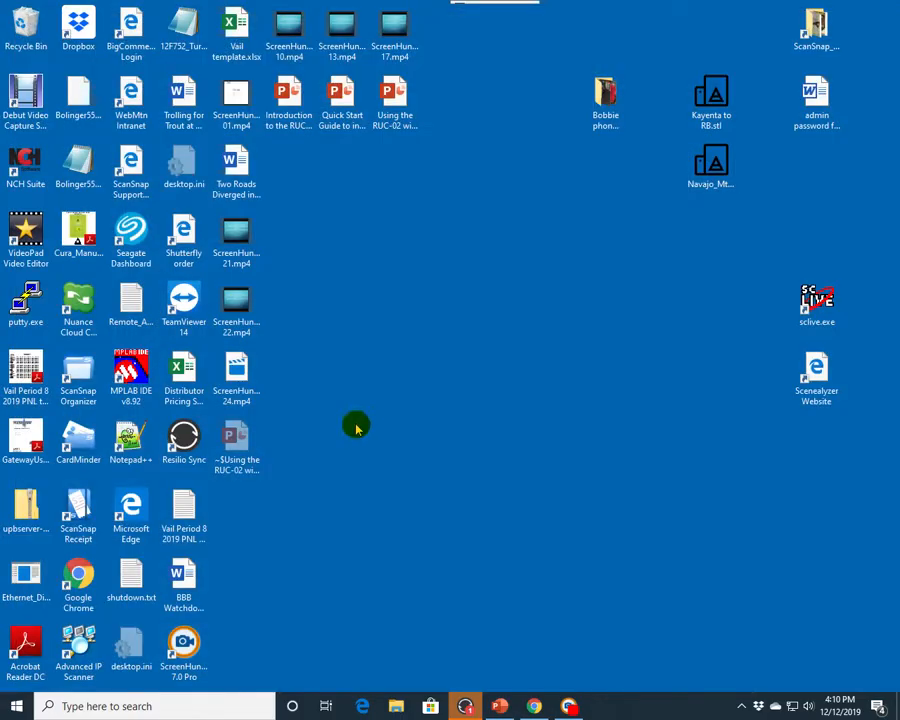
# Step: Relaunch UPStart from the UPB folder in the Start menu
pyautogui.click(13, 709)
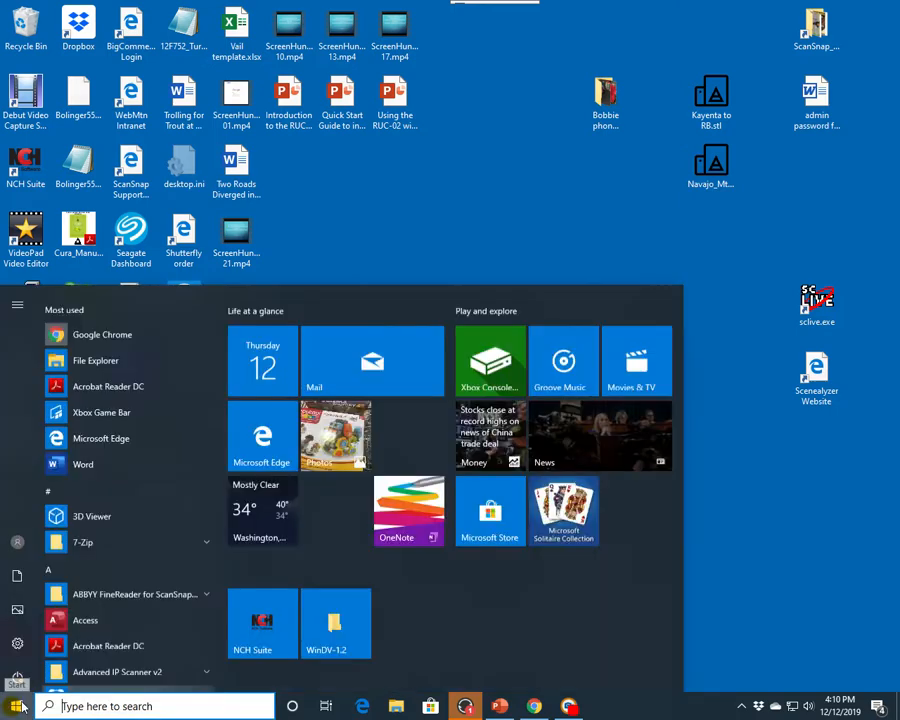
pyautogui.scroll(-20, 122, 557)
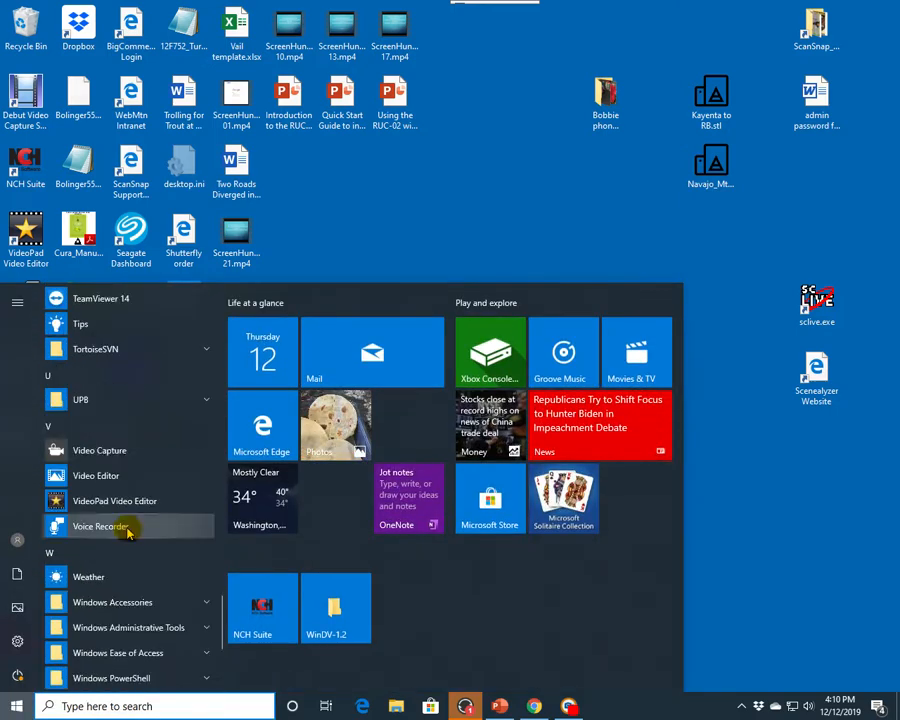
pyautogui.click(80, 399)
pyautogui.click(92, 424)
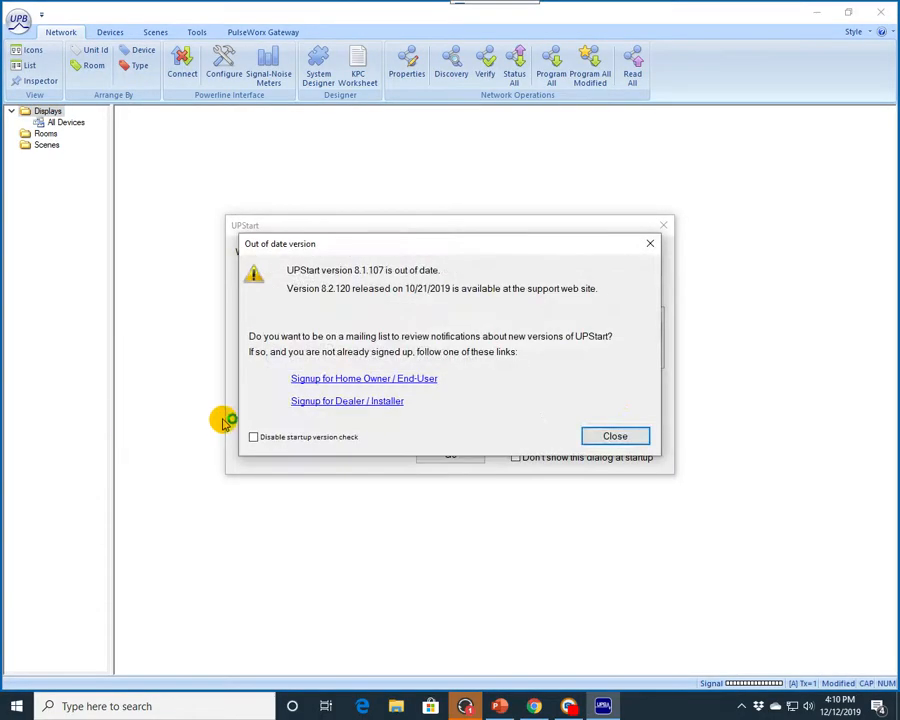
# Step: Start a new network file with a network id and password, acknowledge the interface error and choose to connect the PIM
pyautogui.click(626, 436)
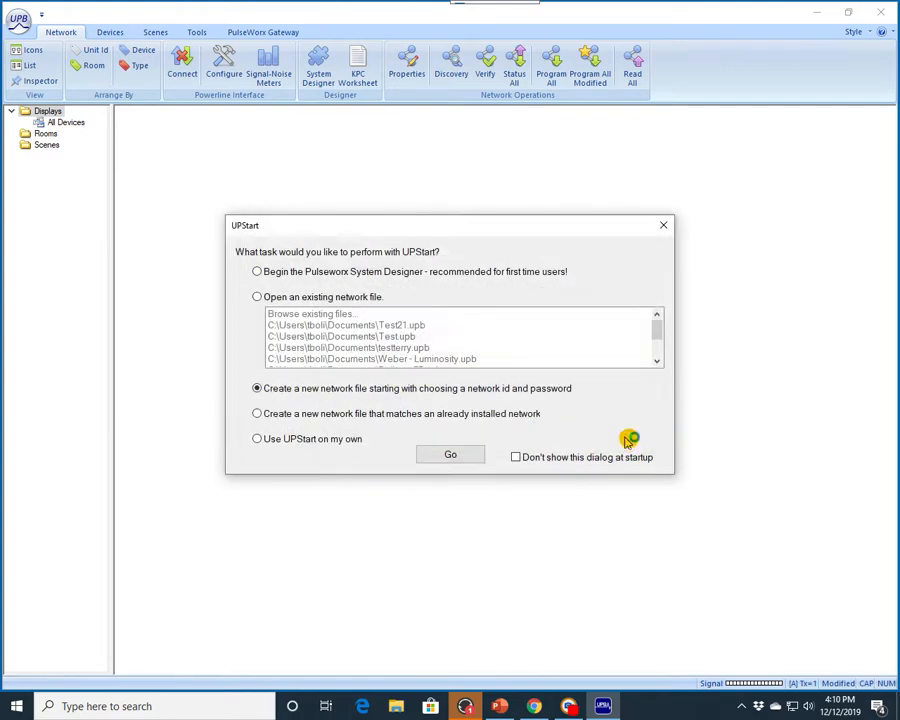
pyautogui.click(451, 453)
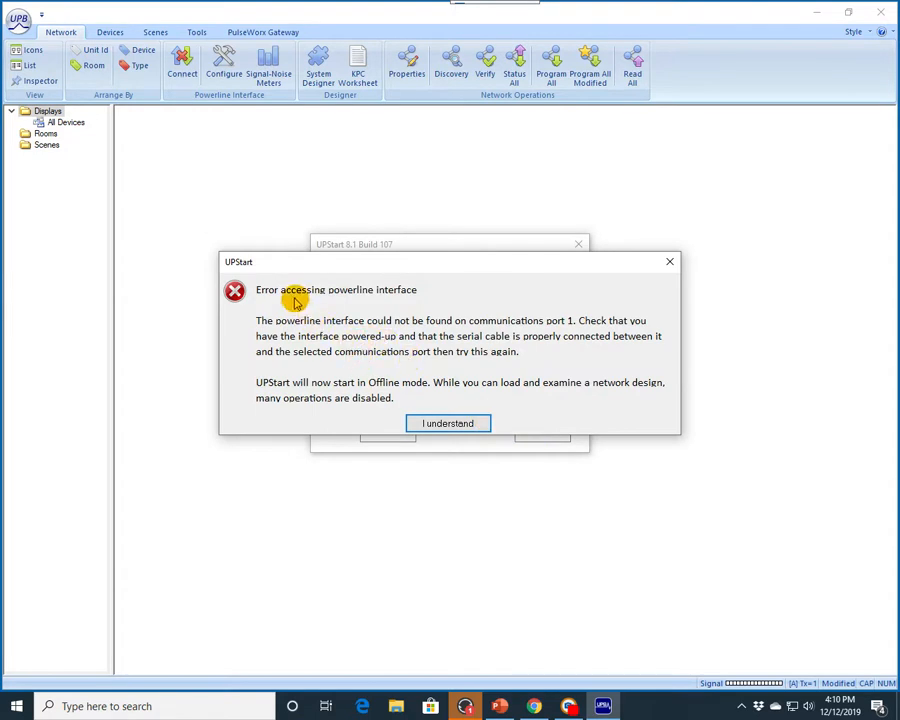
pyautogui.click(443, 424)
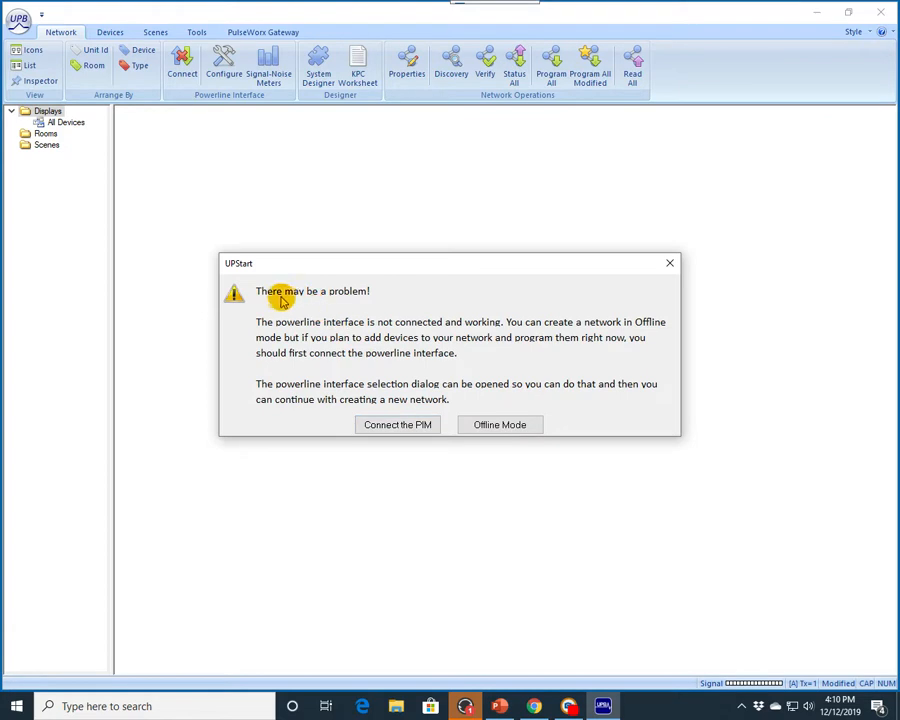
pyautogui.click(399, 425)
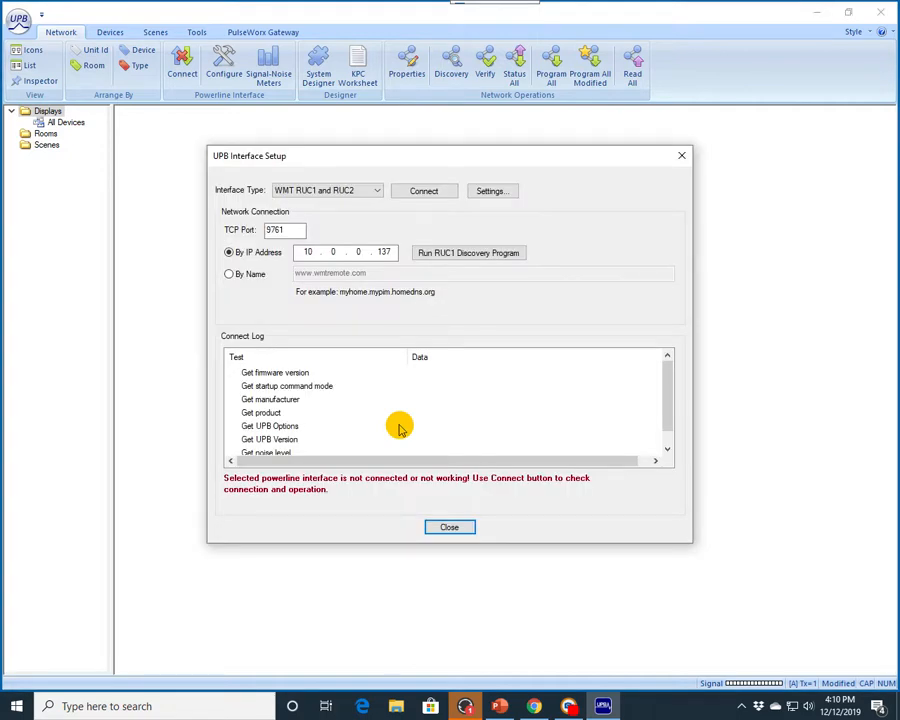
# Step: Review the available interface types, ending with WMT RUC1 and RUC2 selected
pyautogui.click(376, 190)
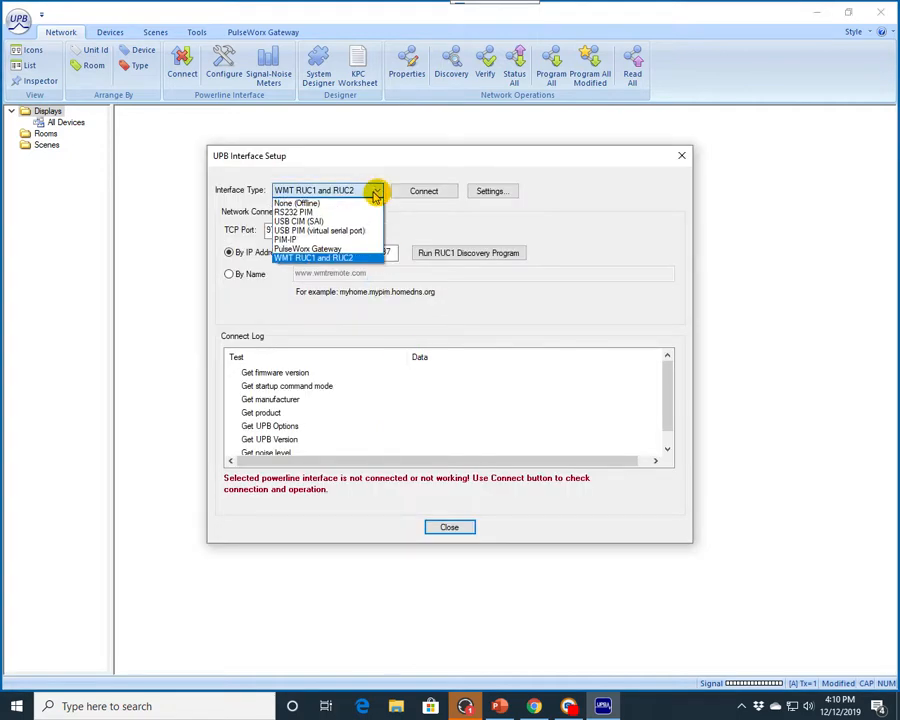
pyautogui.click(300, 203)
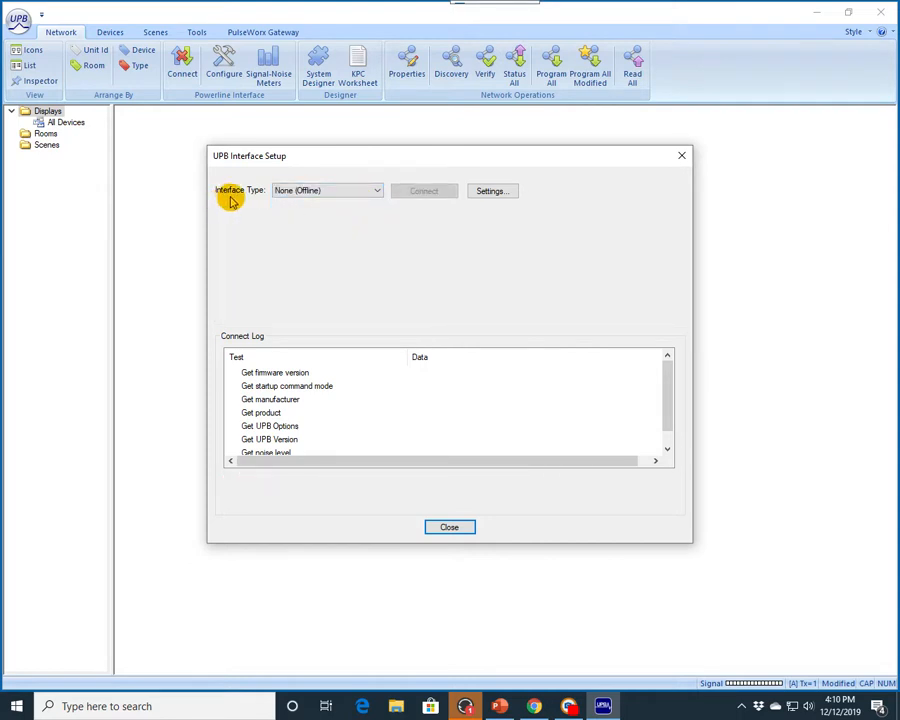
pyautogui.click(377, 191)
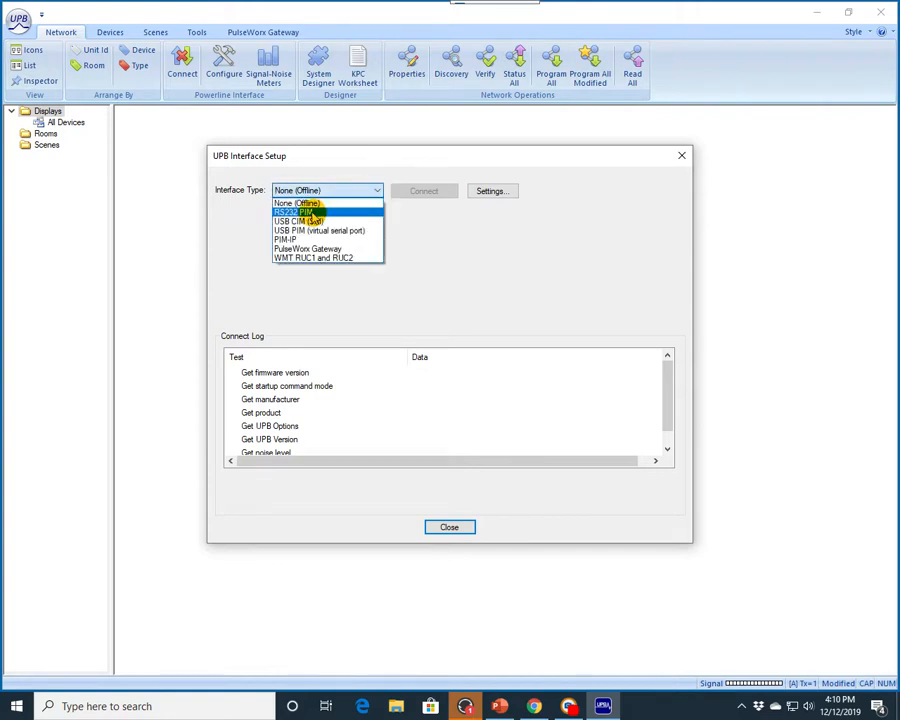
pyautogui.click(310, 213)
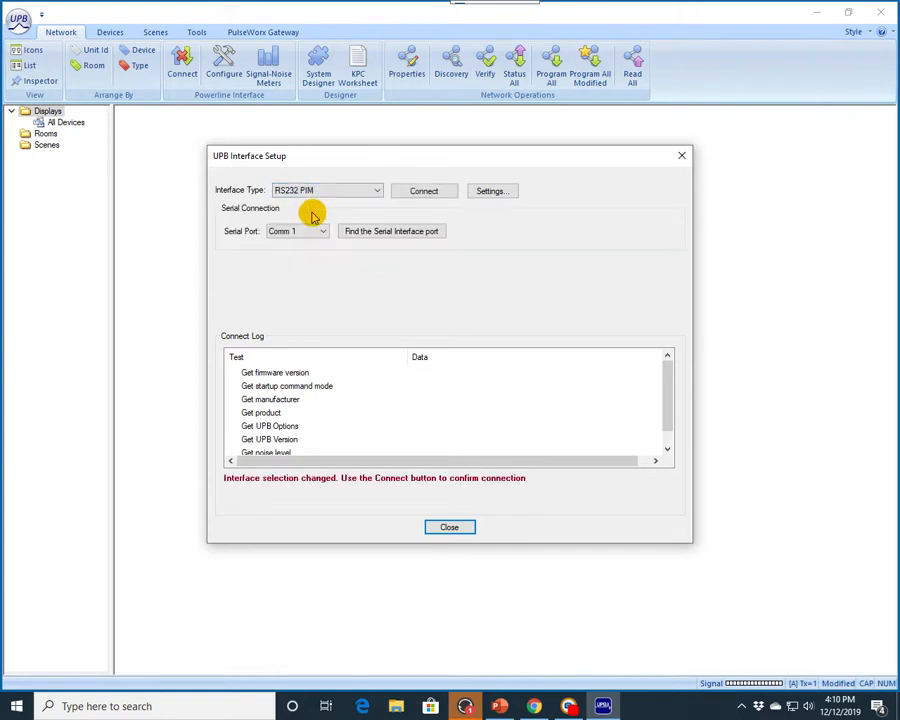
pyautogui.click(377, 190)
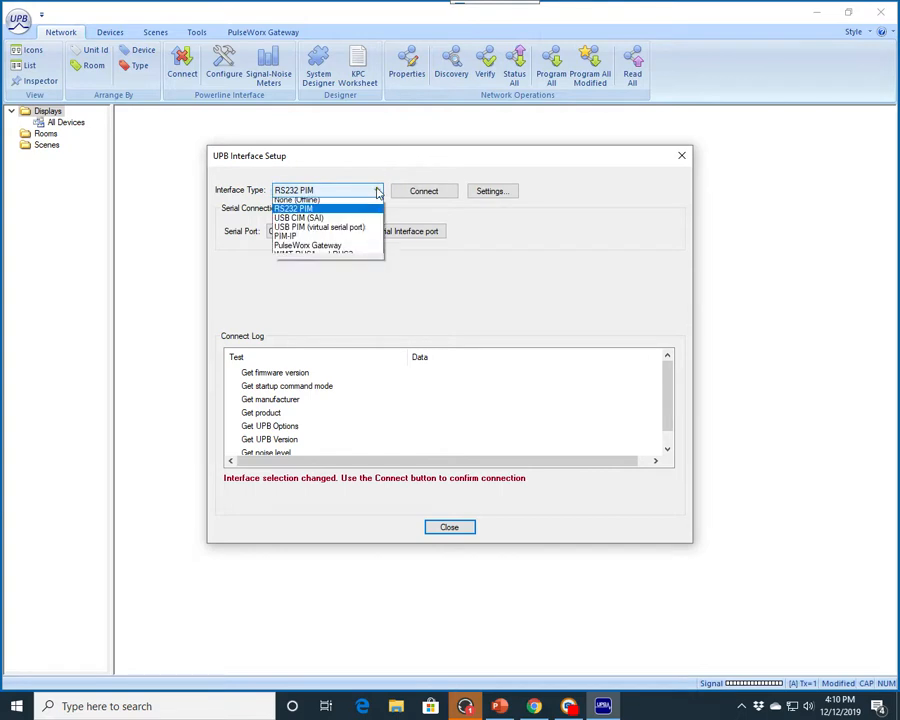
pyautogui.click(326, 222)
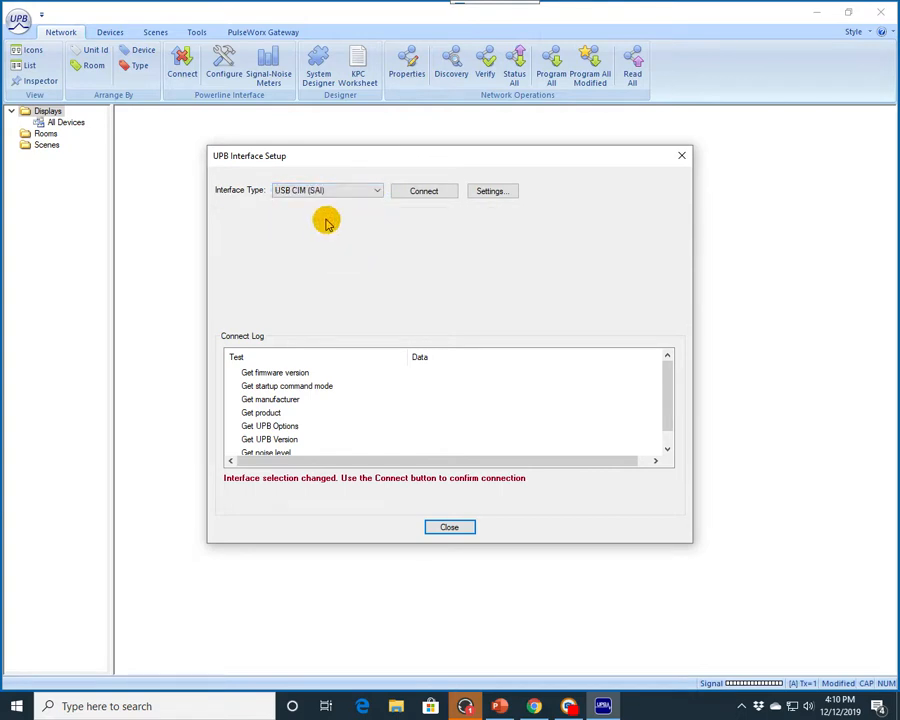
pyautogui.click(370, 192)
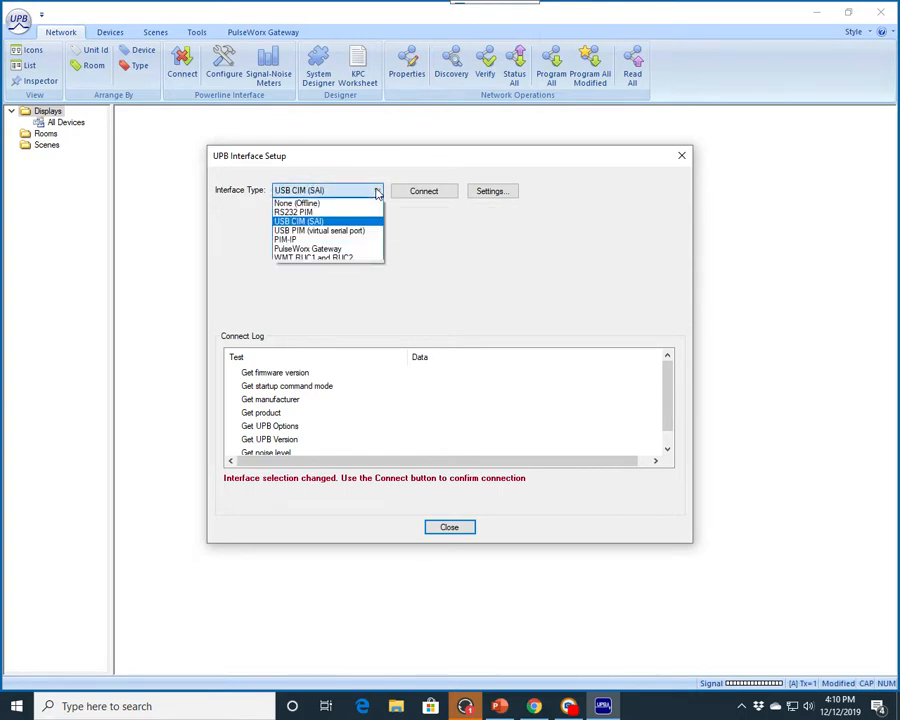
pyautogui.click(314, 232)
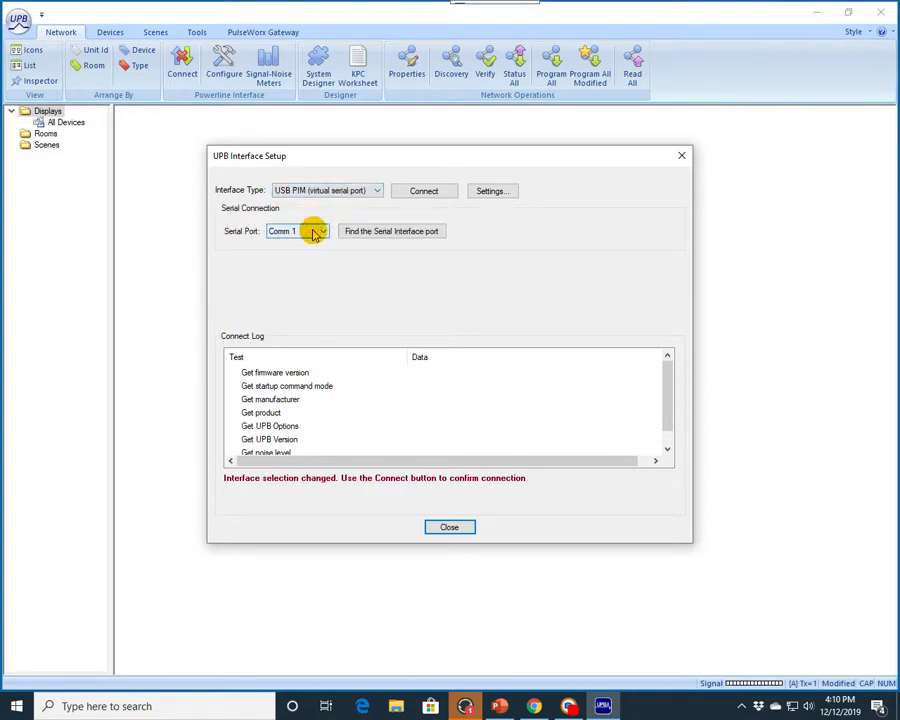
pyautogui.click(377, 192)
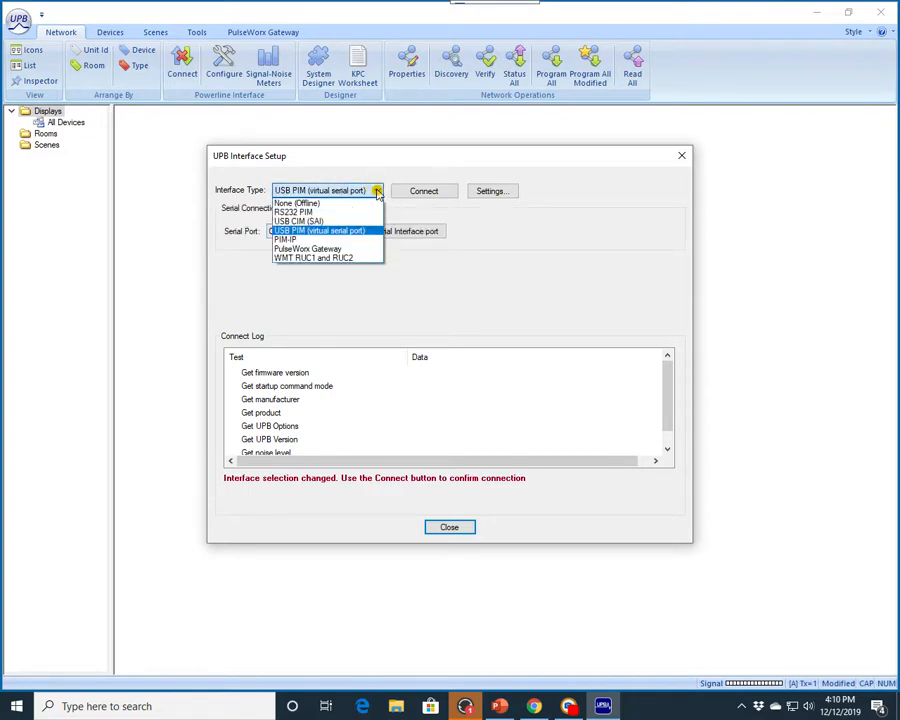
pyautogui.click(307, 259)
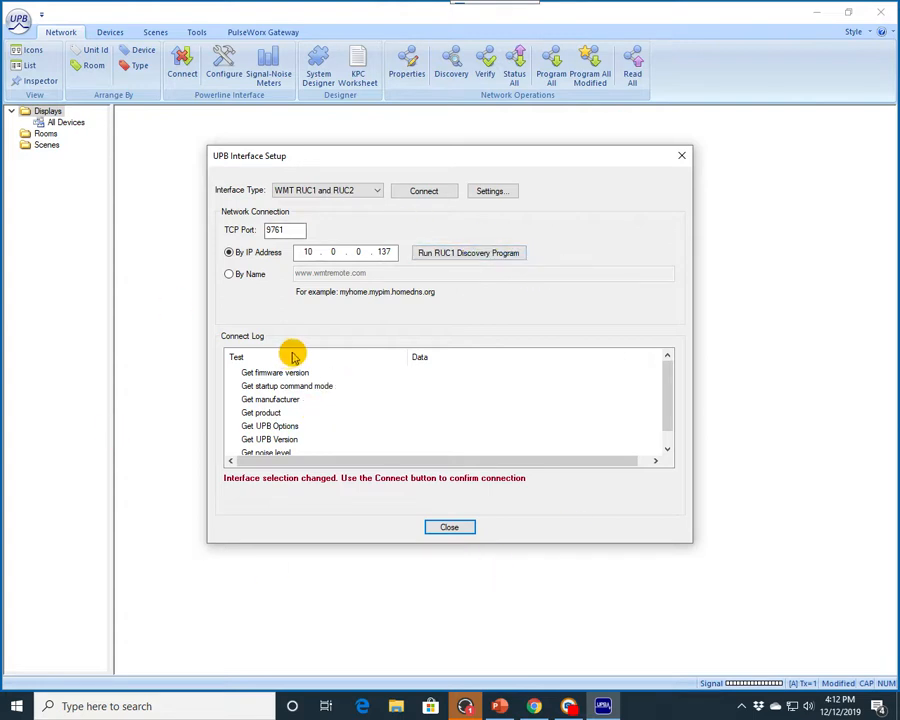
# Step: Connect to the WMT RUC1 and RUC2 interface at 10.0.0.137 on TCP port 9761
pyautogui.click(422, 193)
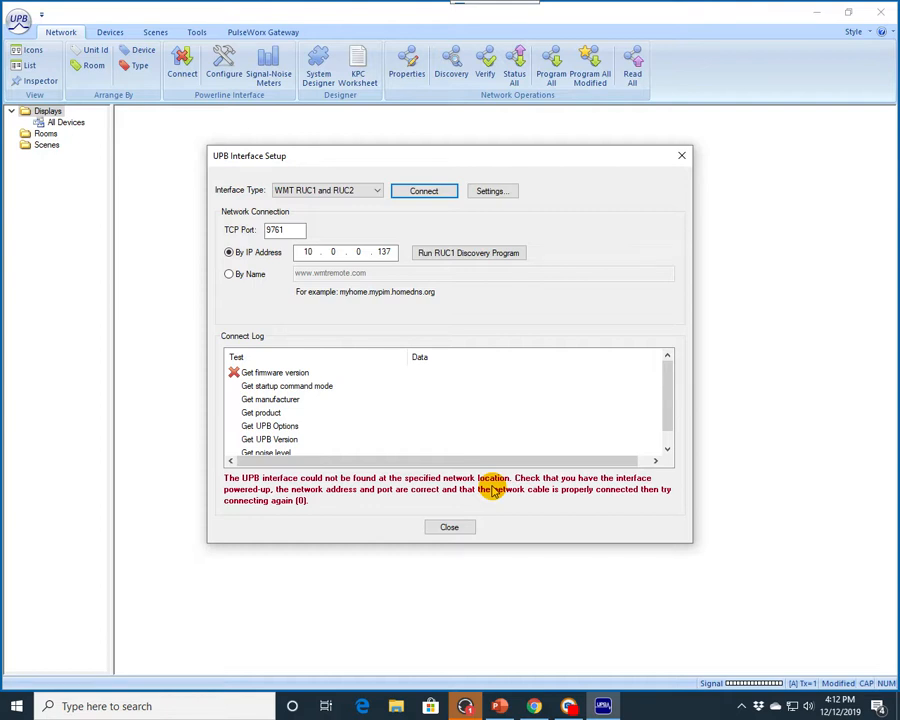
pyautogui.click(287, 232)
pyautogui.press('BackSpace')
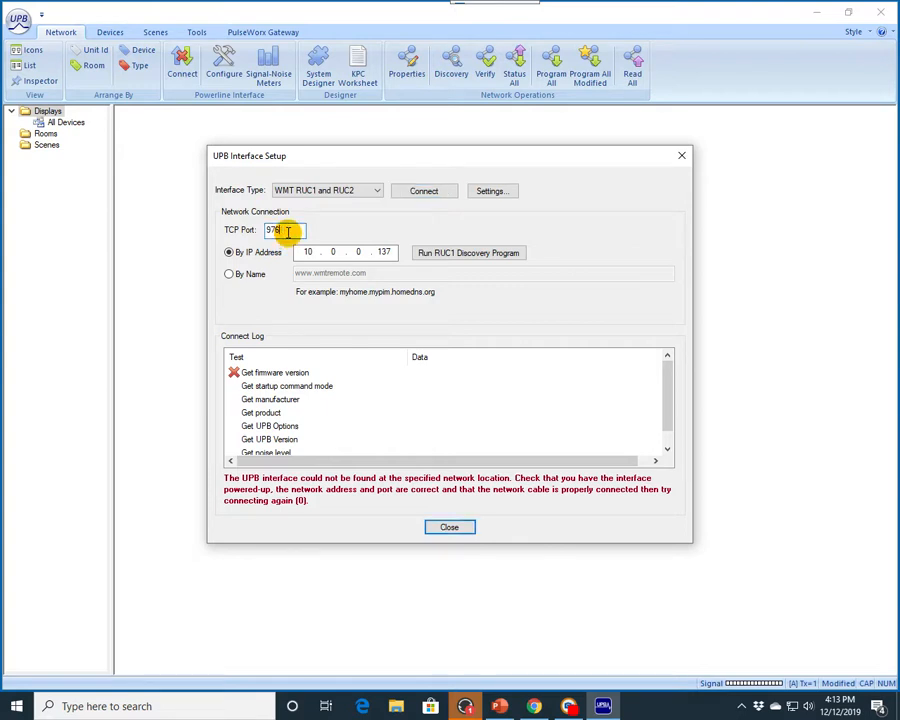
pyautogui.write('2')
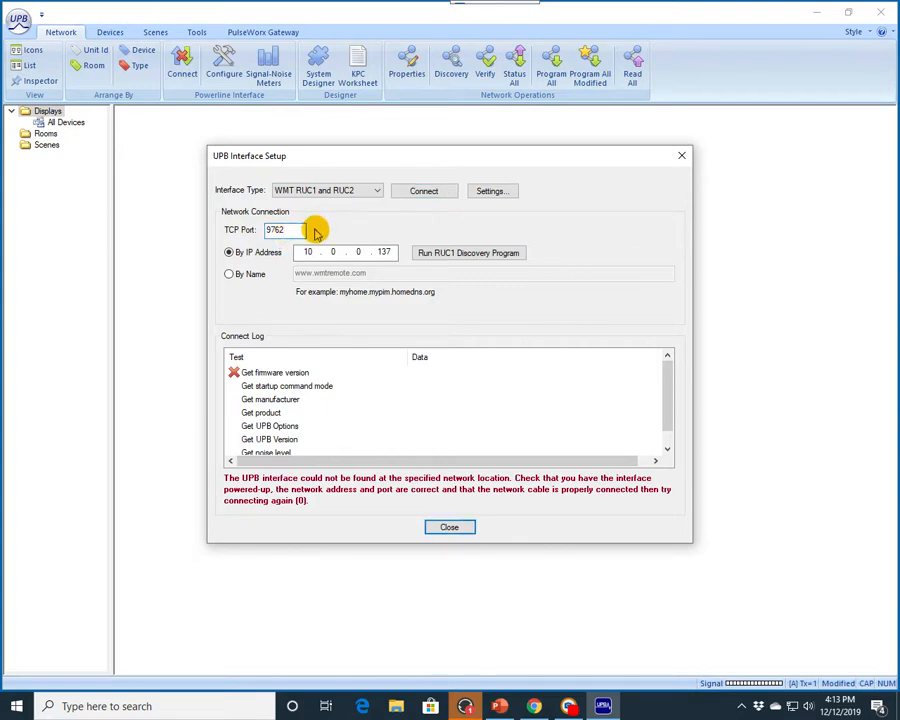
pyautogui.press('BackSpace')
pyautogui.write('1')
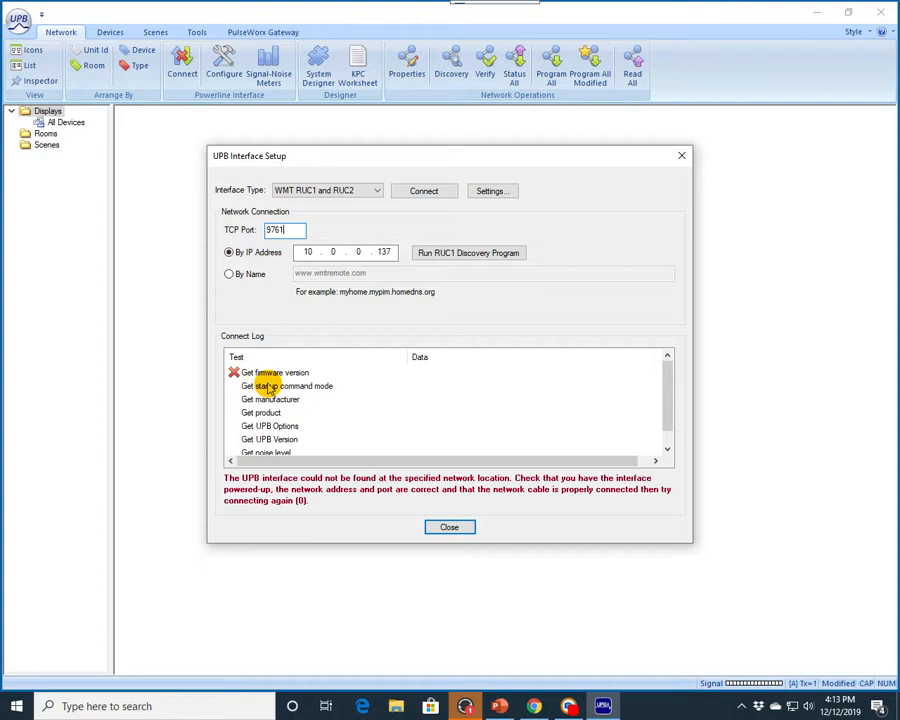
pyautogui.click(425, 192)
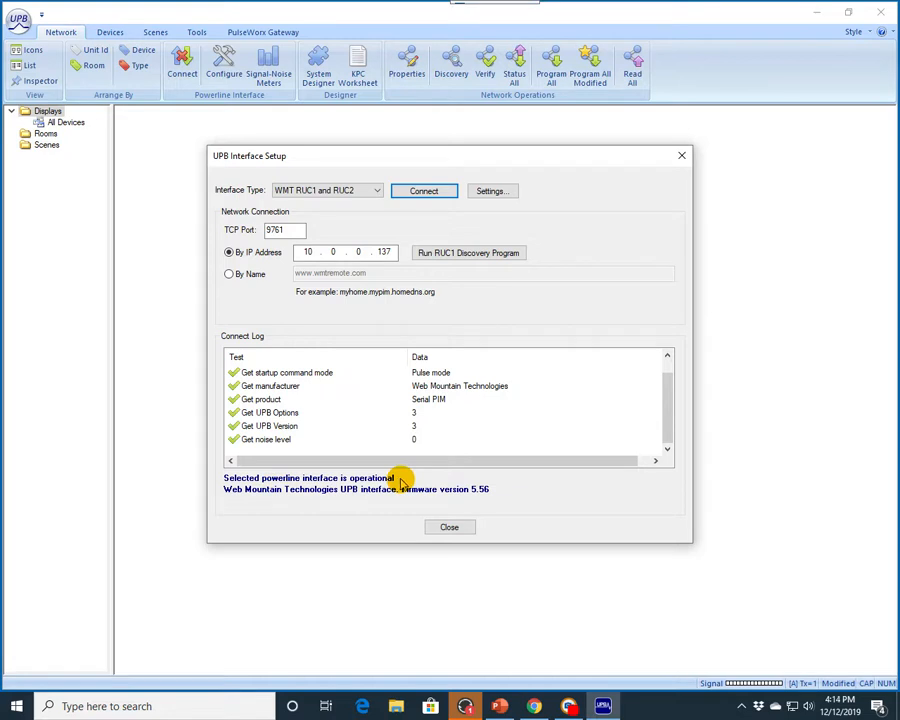
# Step: Accept the powerline interface settings and close the interface setup
pyautogui.click(491, 191)
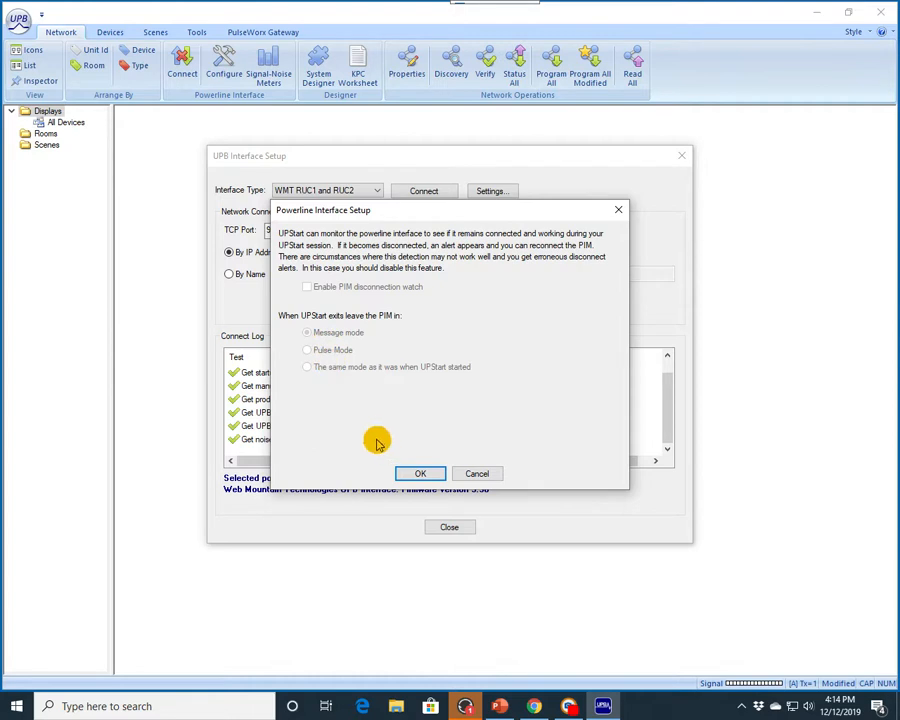
pyautogui.click(421, 474)
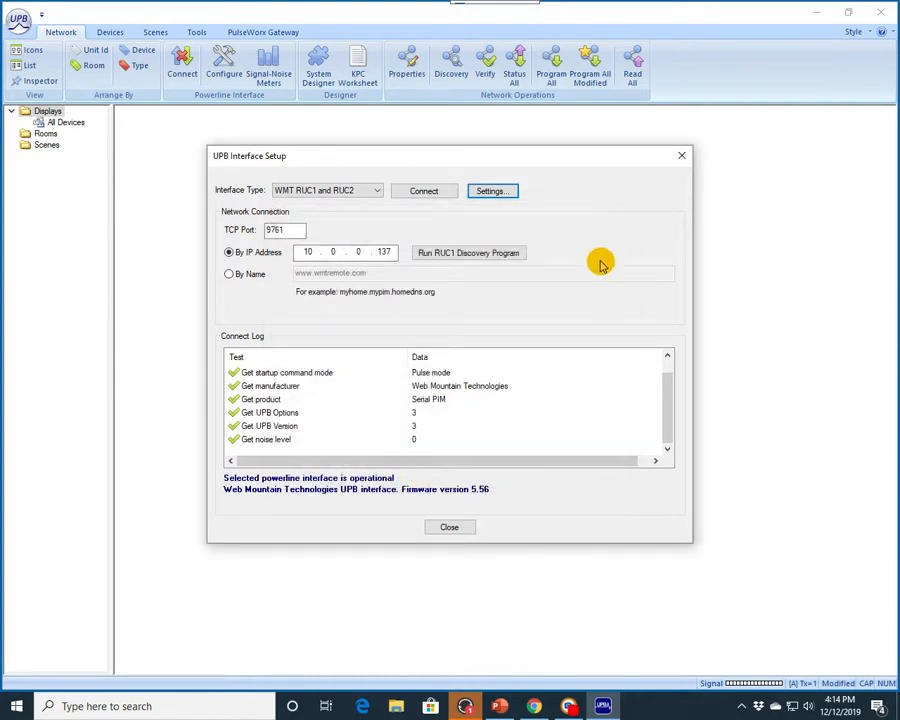
pyautogui.click(449, 528)
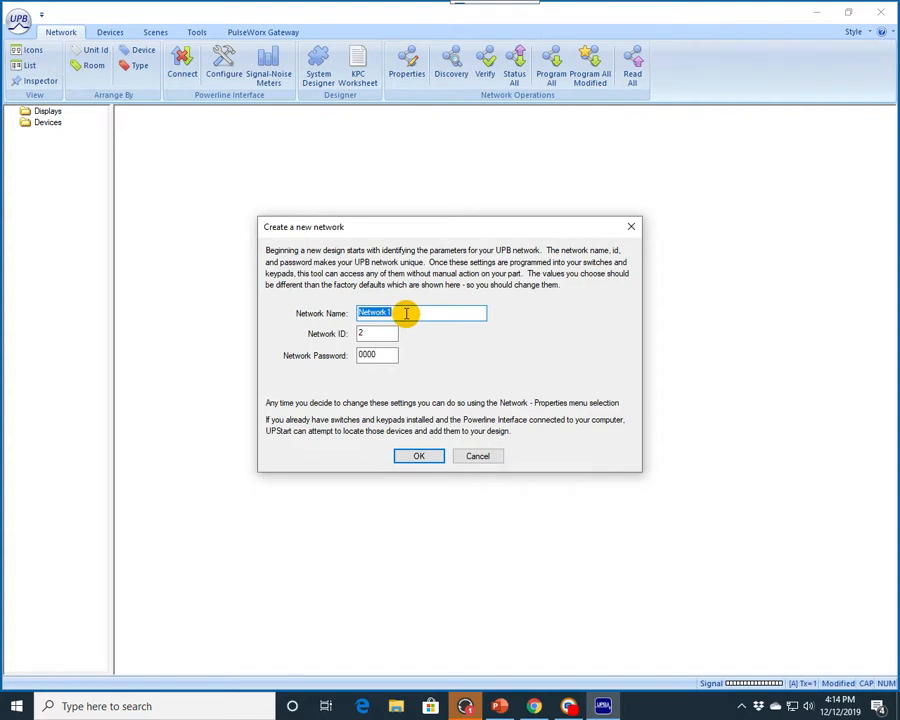
# Step: Create a new network named Test21 with network ID 21 and enter the network password
pyautogui.write('Test21')
pyautogui.doubleClick(372, 333)
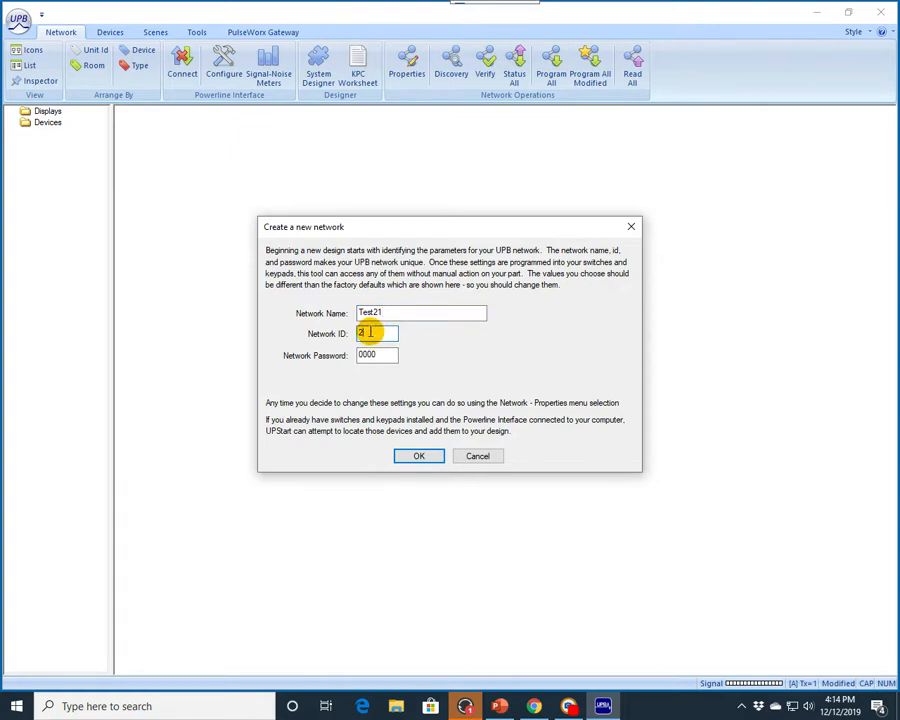
pyautogui.write('21')
pyautogui.doubleClick(381, 355)
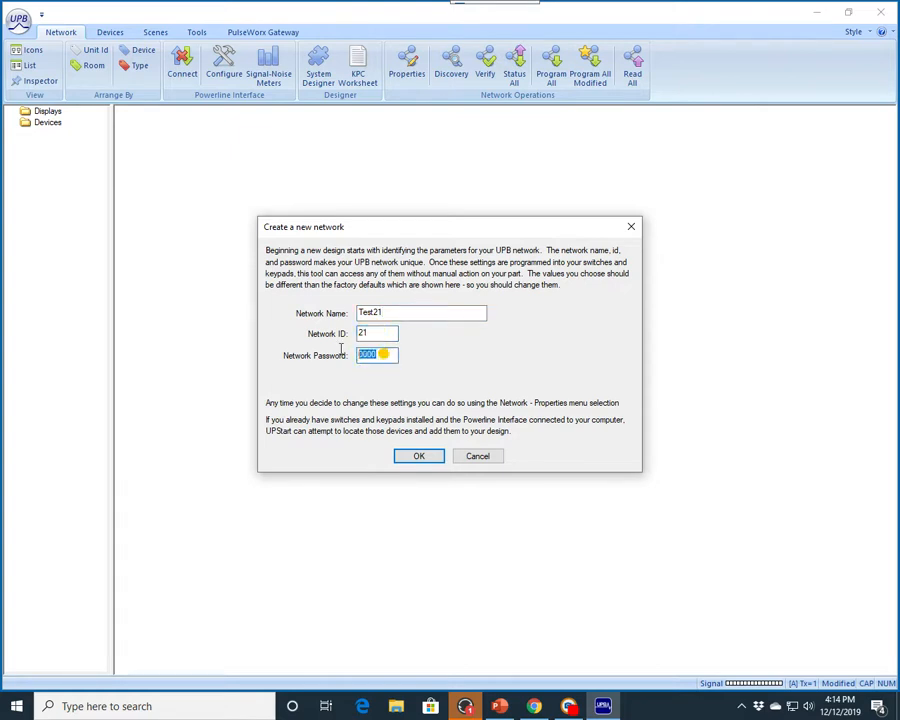
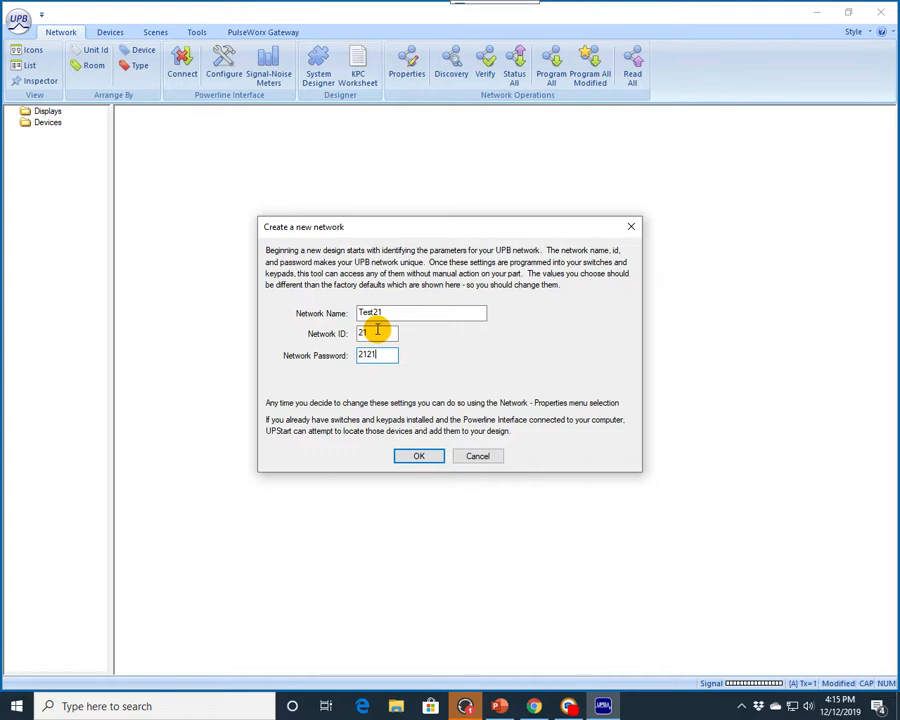
pyautogui.click(419, 456)
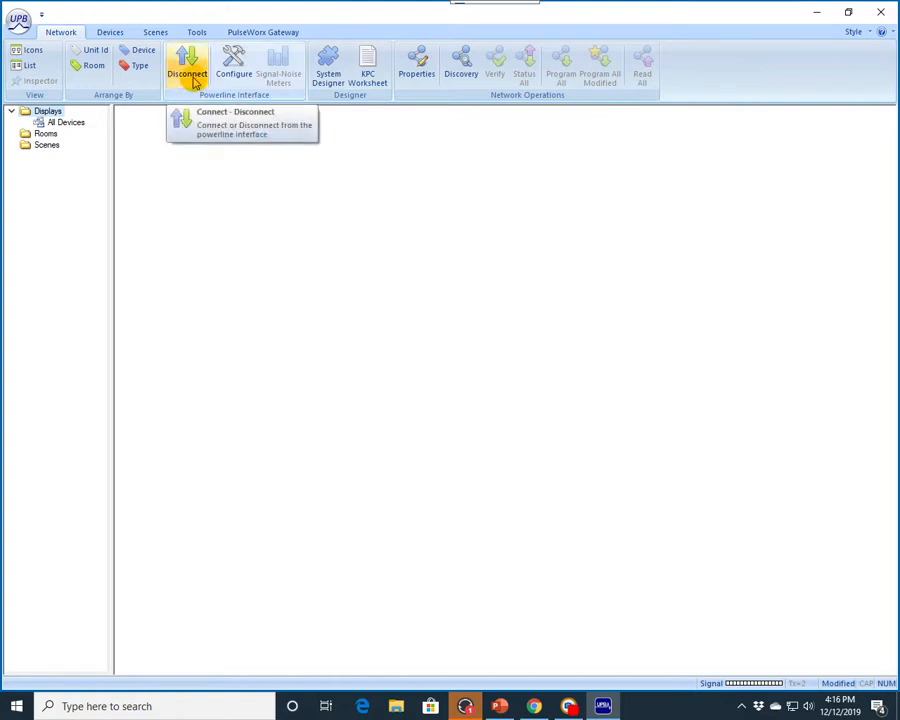
# Step: Start the Add Devices wizard and let UPStart find and read the device placed in setup mode
pyautogui.click(104, 33)
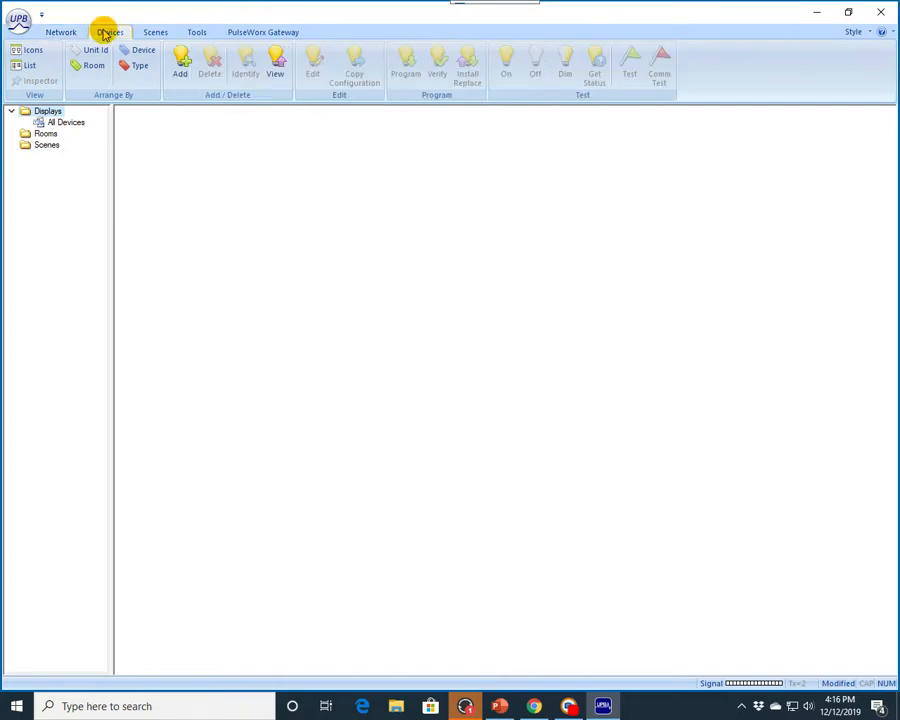
pyautogui.click(181, 63)
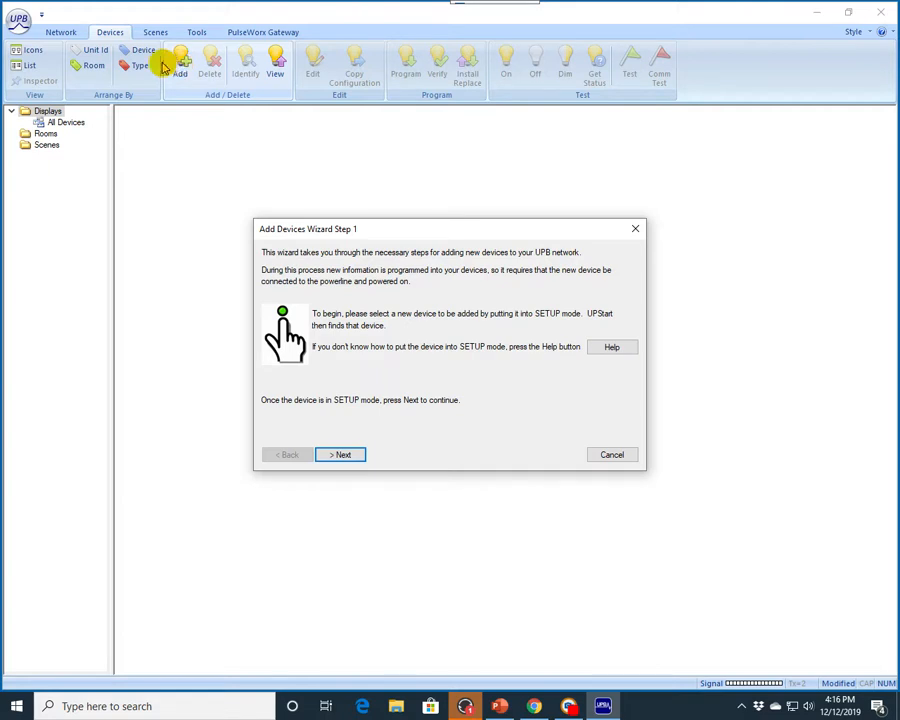
pyautogui.click(342, 456)
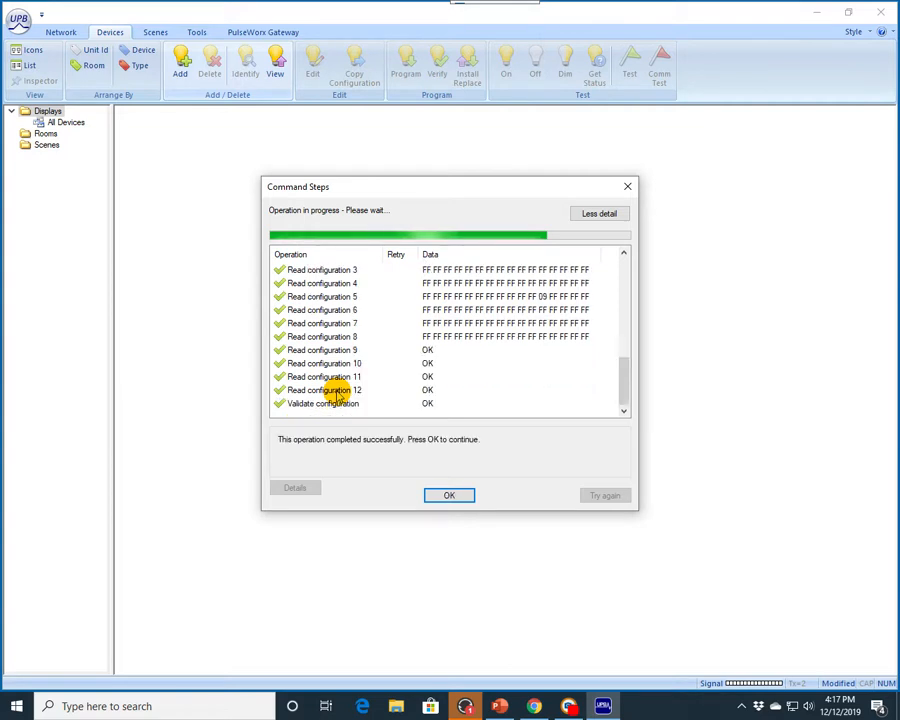
pyautogui.press('Return')
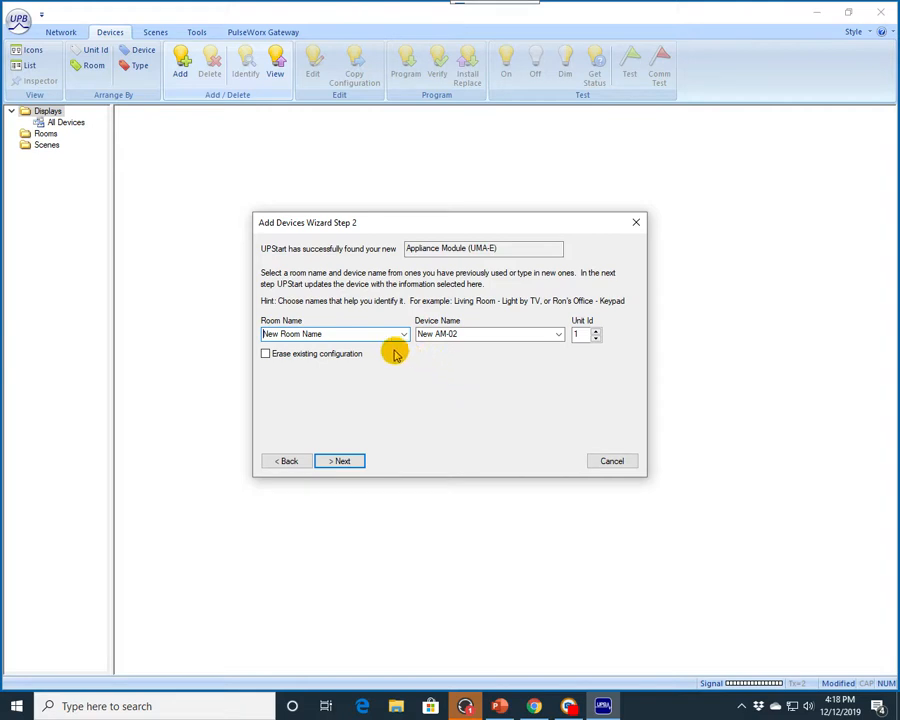
# Step: Name the new appliance module with room Front, device name Landscape and unit ID 1, then finish the wizard
pyautogui.moveTo(329, 335); pyautogui.dragTo(241, 336)
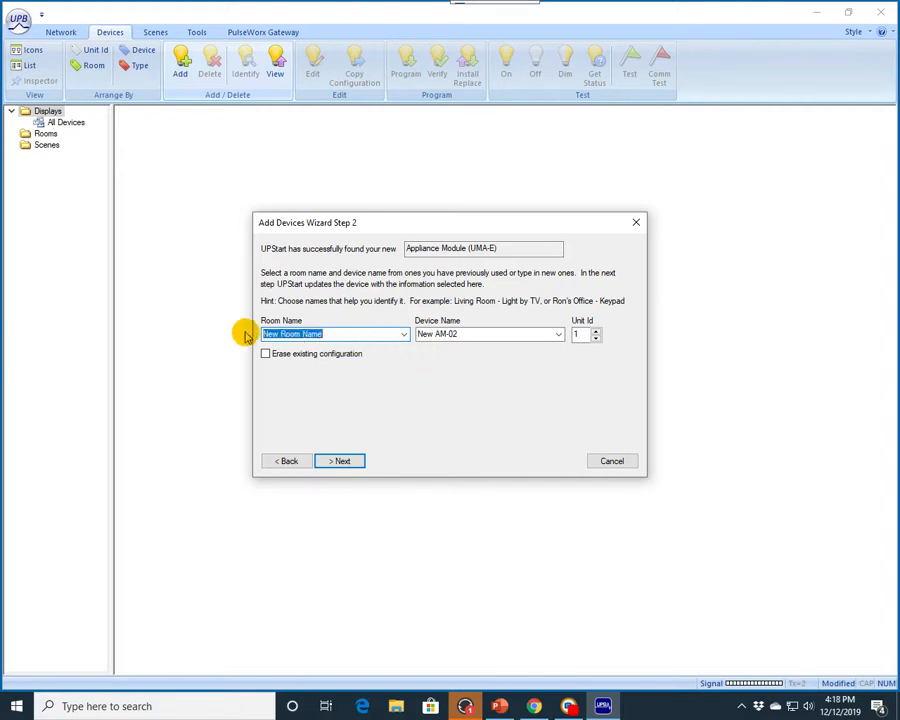
pyautogui.write('Front')
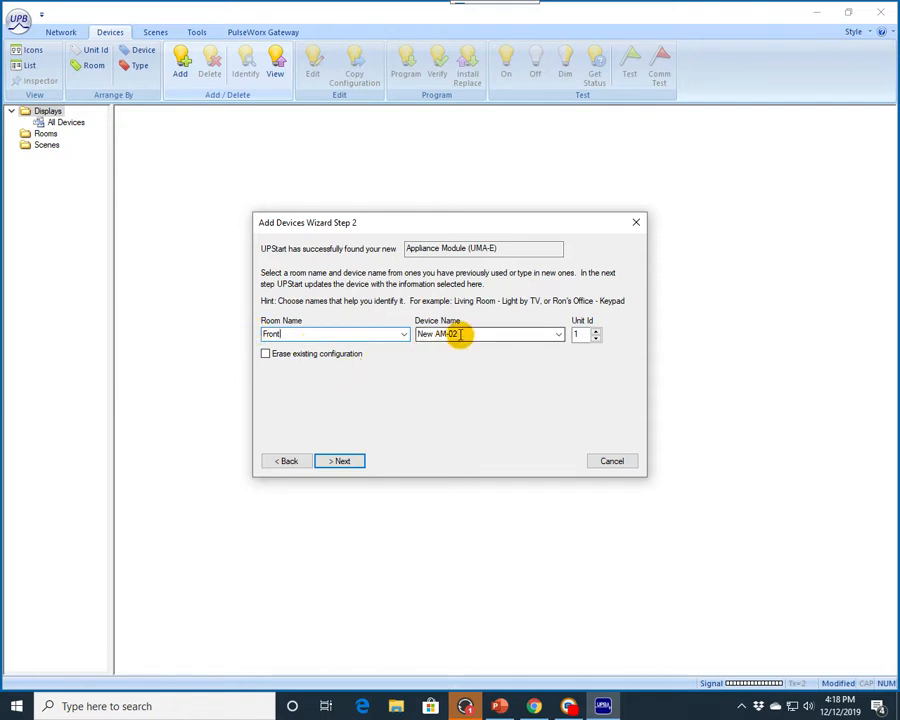
pyautogui.moveTo(460, 335); pyautogui.dragTo(420, 338)
pyautogui.write('Landscape')
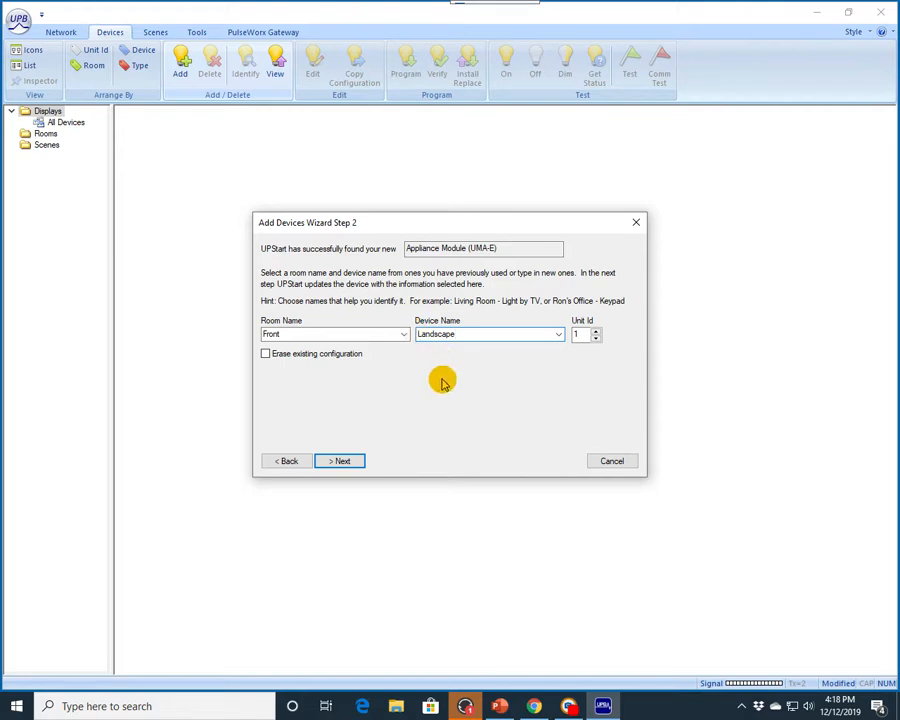
pyautogui.click(596, 332)
pyautogui.click(596, 332)
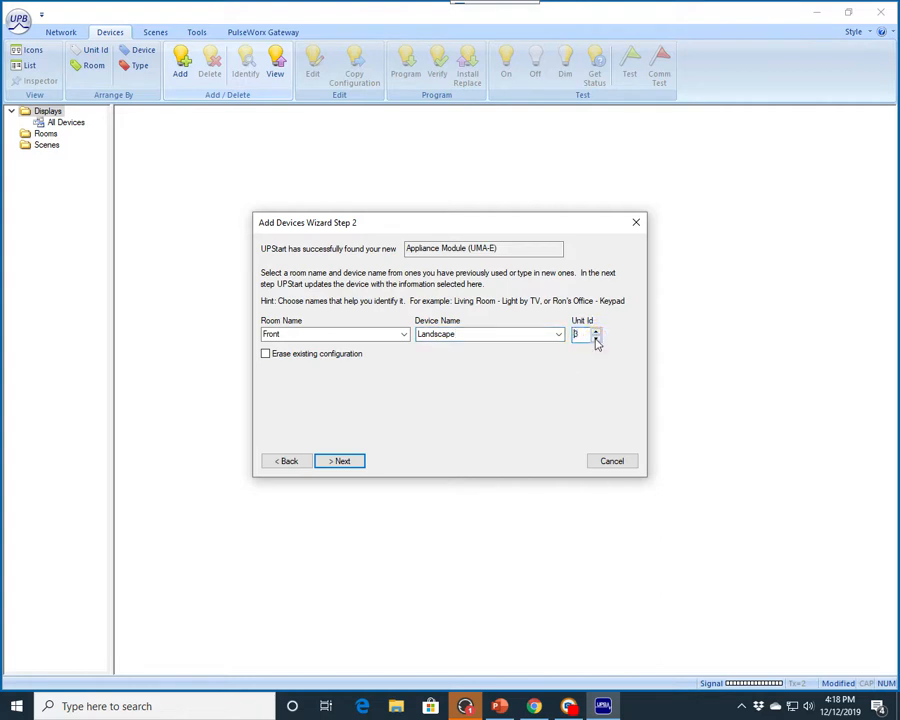
pyautogui.click(596, 334)
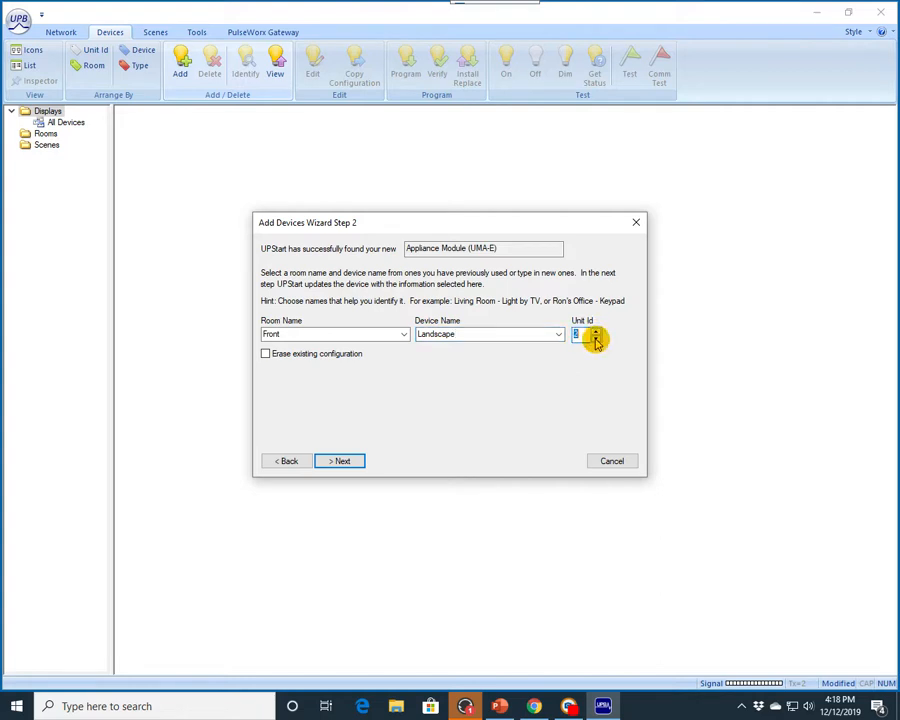
pyautogui.click(341, 461)
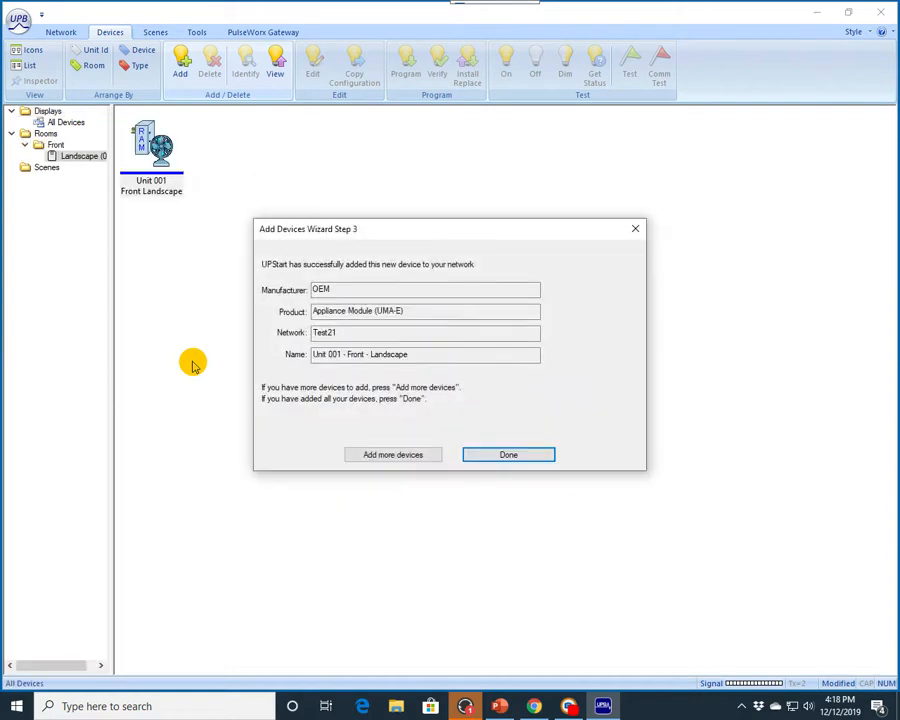
pyautogui.click(510, 456)
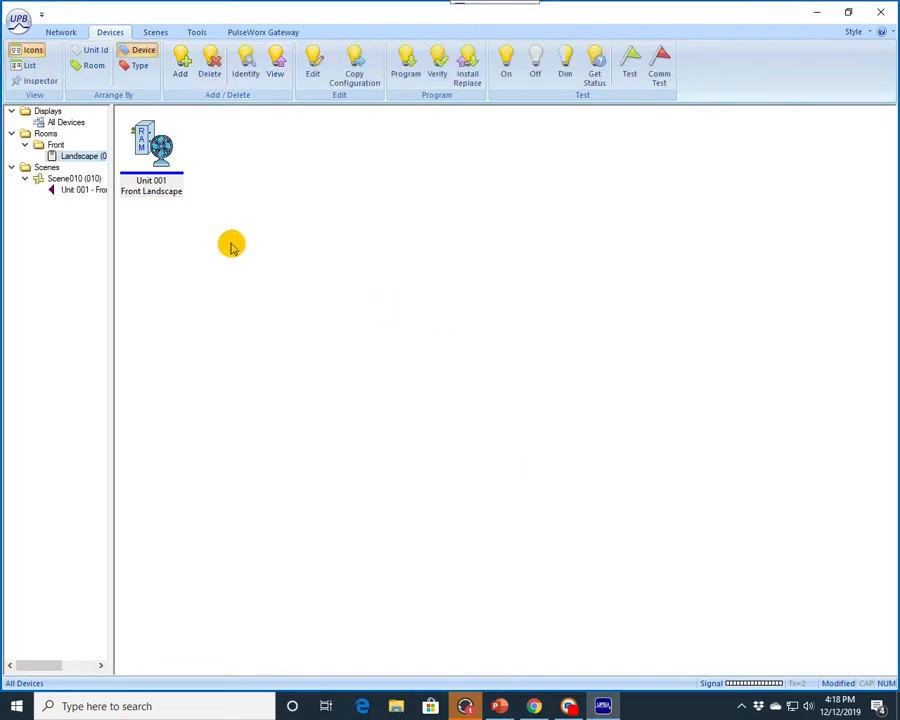
# Step: Open the Landscape device's settings at its receive components
pyautogui.doubleClick(158, 148)
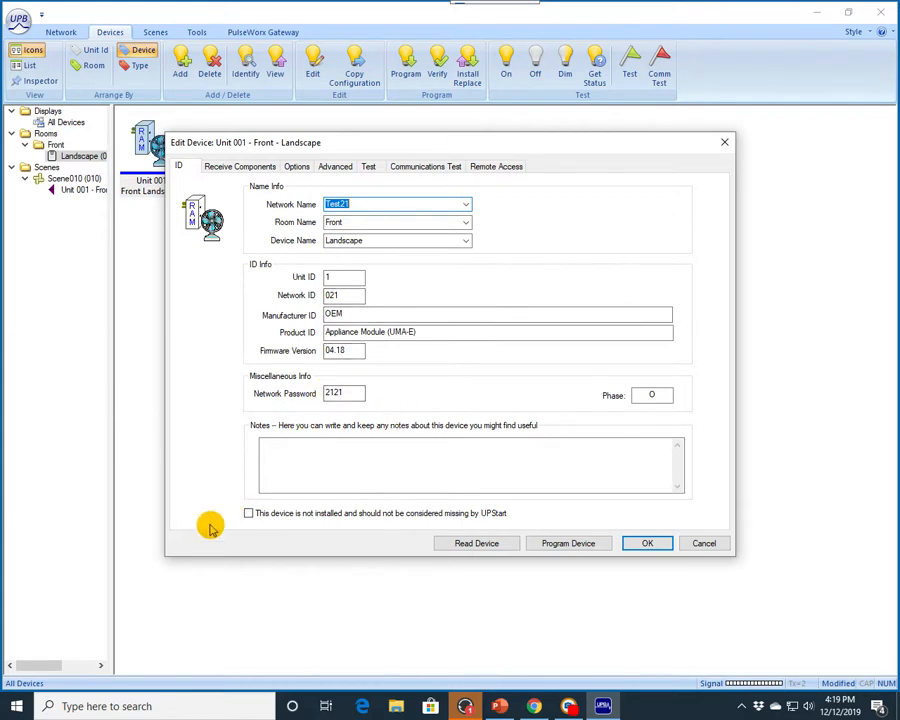
pyautogui.click(246, 166)
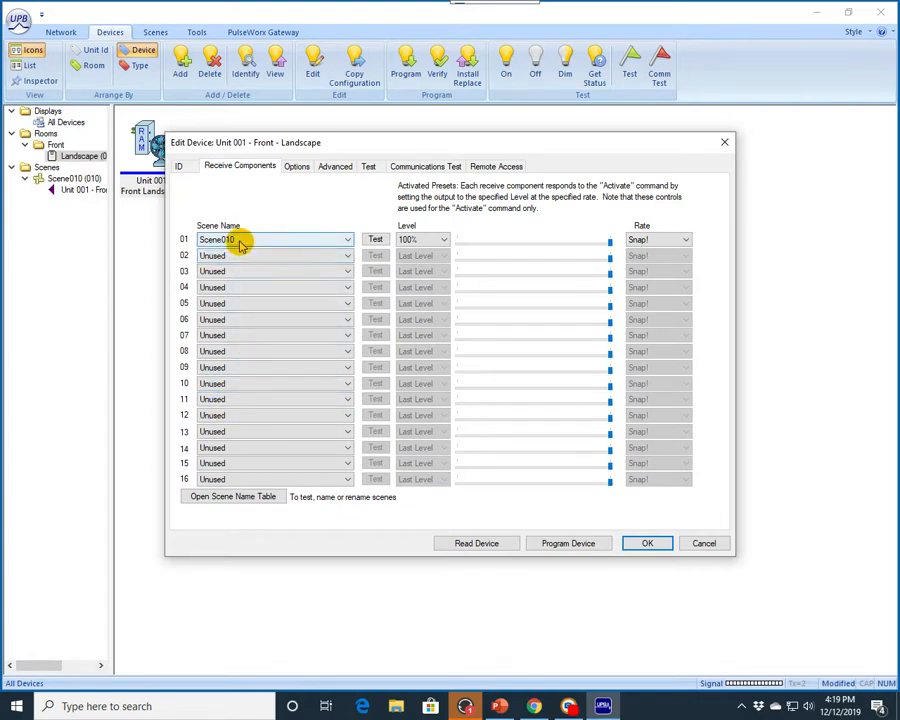
pyautogui.click(231, 351)
pyautogui.click(226, 373)
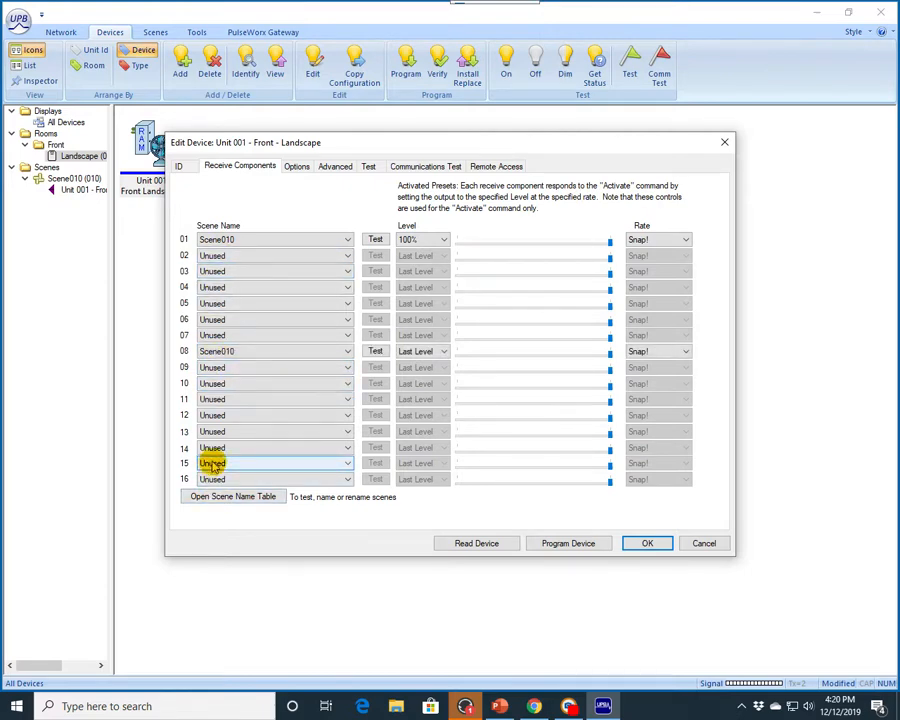
pyautogui.click(346, 352)
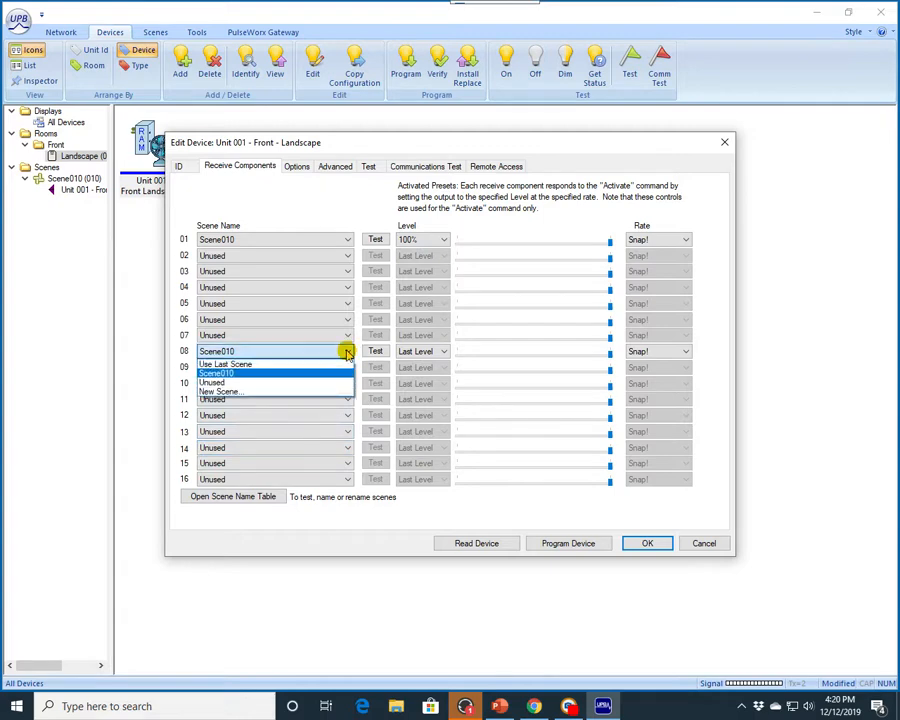
pyautogui.click(221, 383)
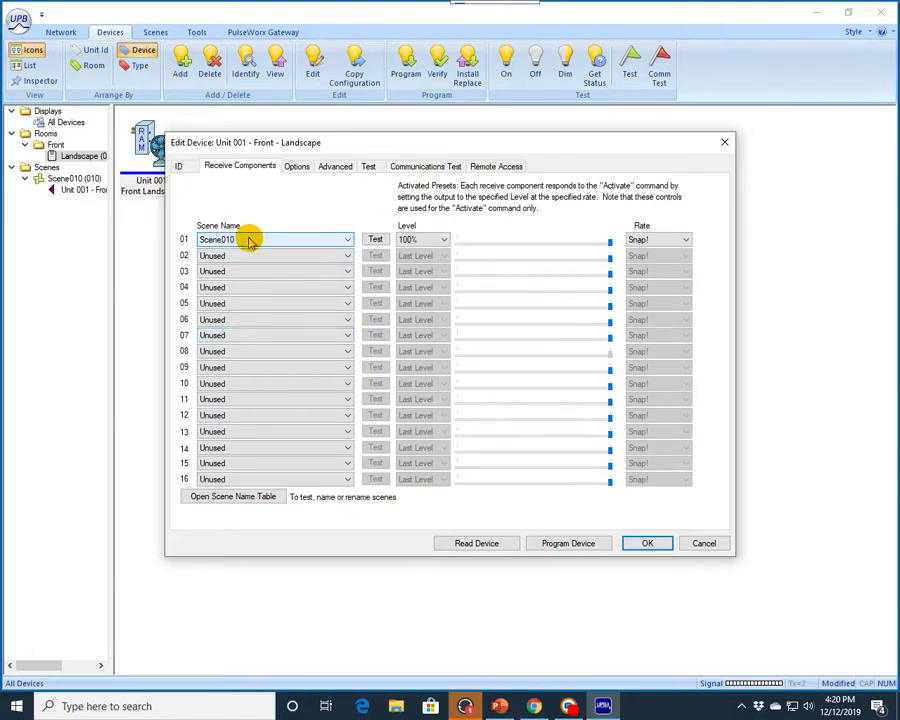
# Step: Open the scene name table and add a new scene with ID 5
pyautogui.click(240, 498)
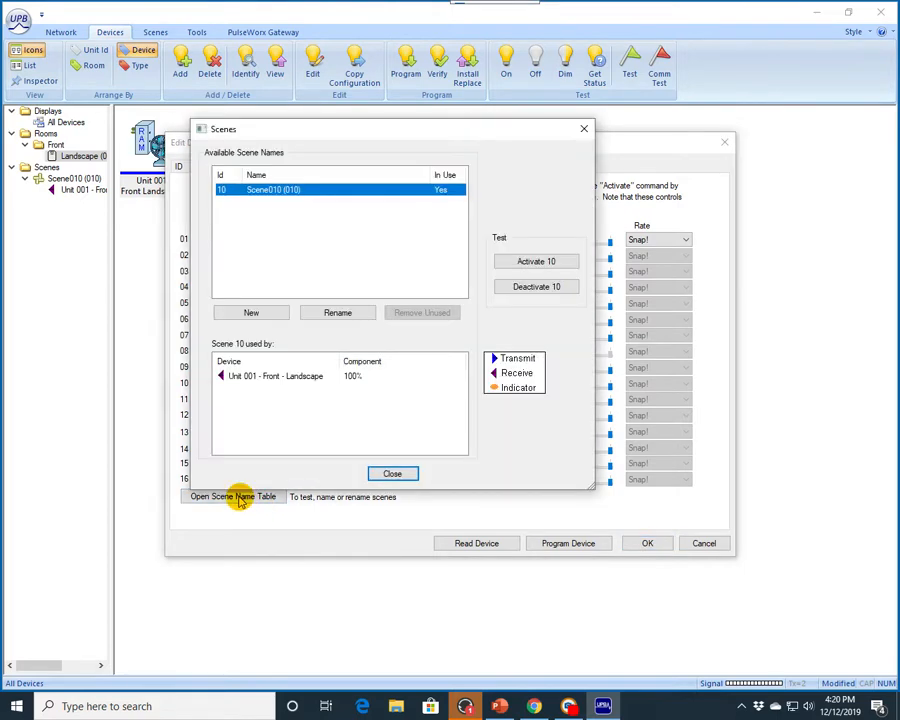
pyautogui.click(251, 313)
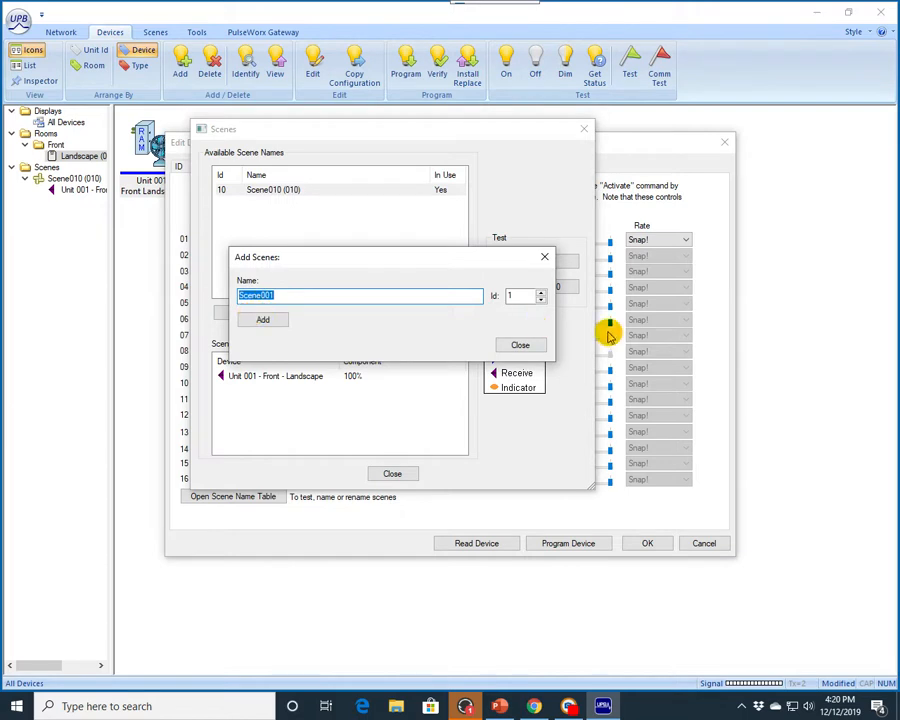
pyautogui.click(541, 293)
pyautogui.click(541, 293)
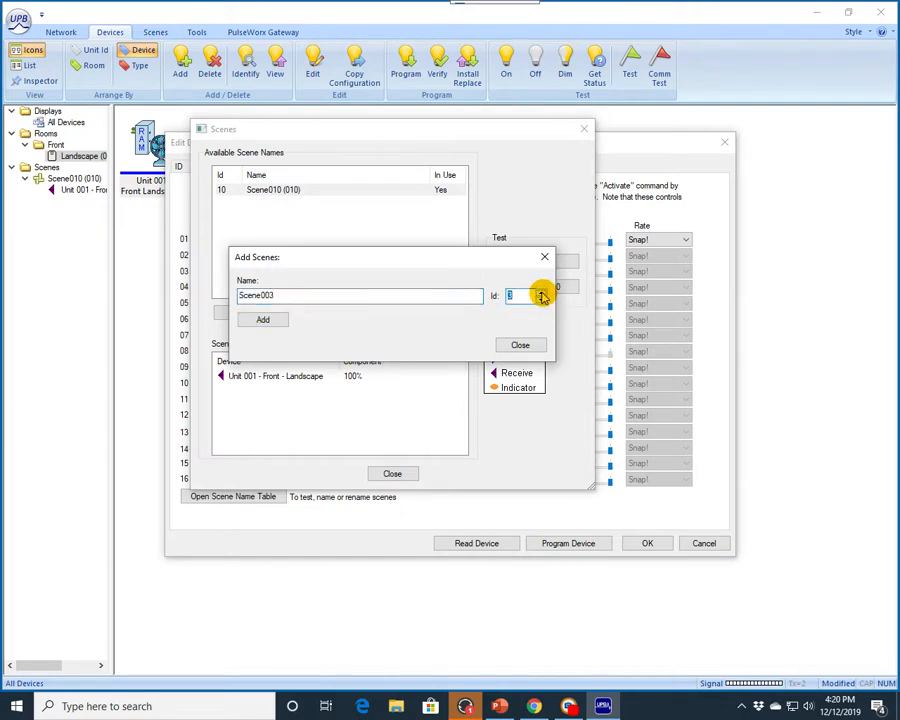
pyautogui.click(541, 293)
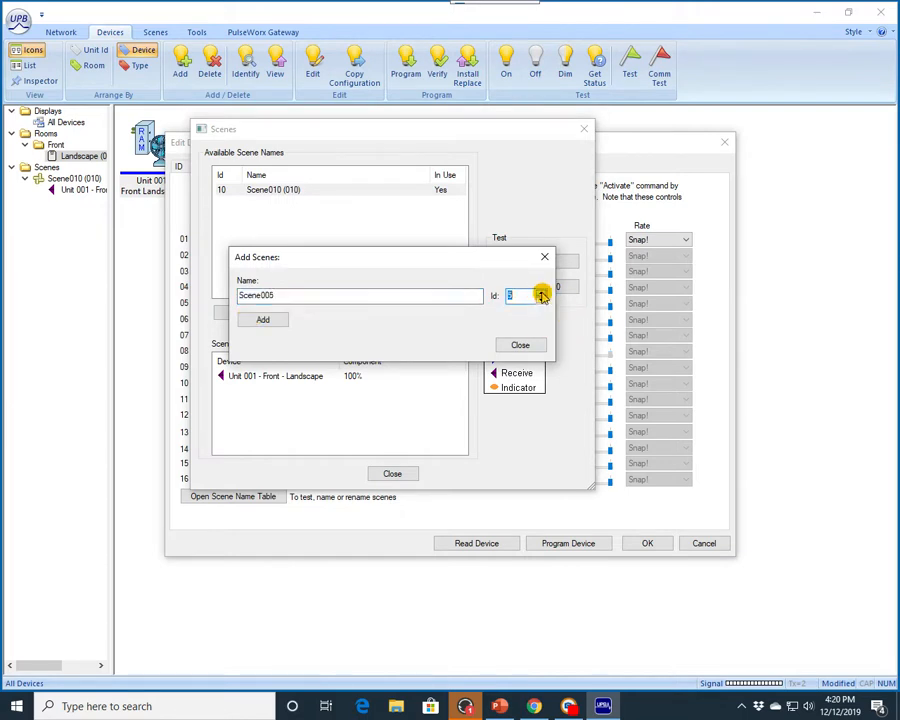
pyautogui.click(261, 319)
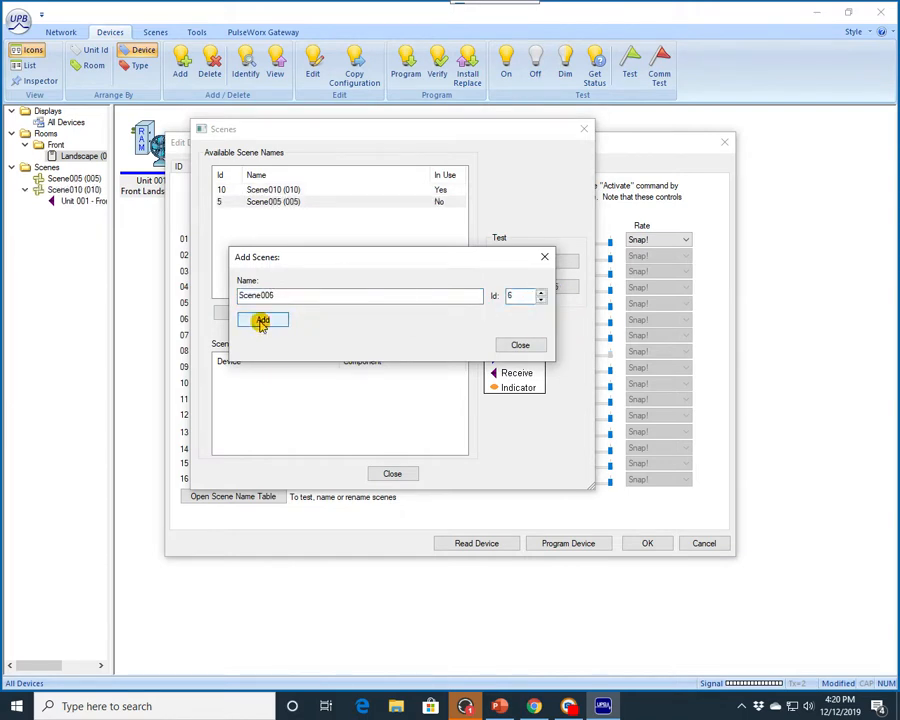
pyautogui.click(516, 344)
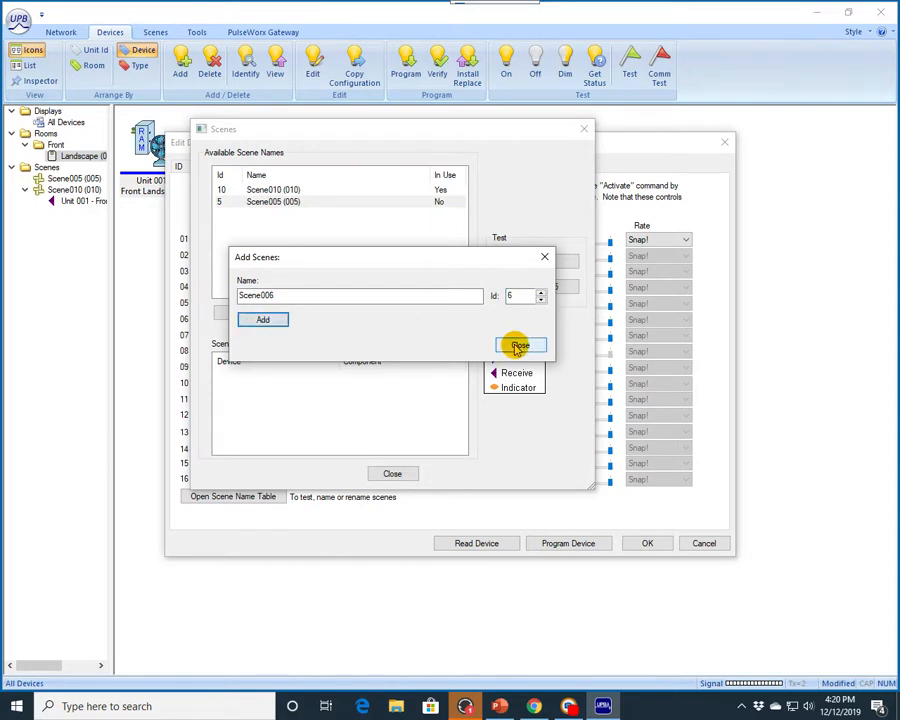
# Step: Rename scene Scene010 to Landscape and close the scene table
pyautogui.click(271, 190)
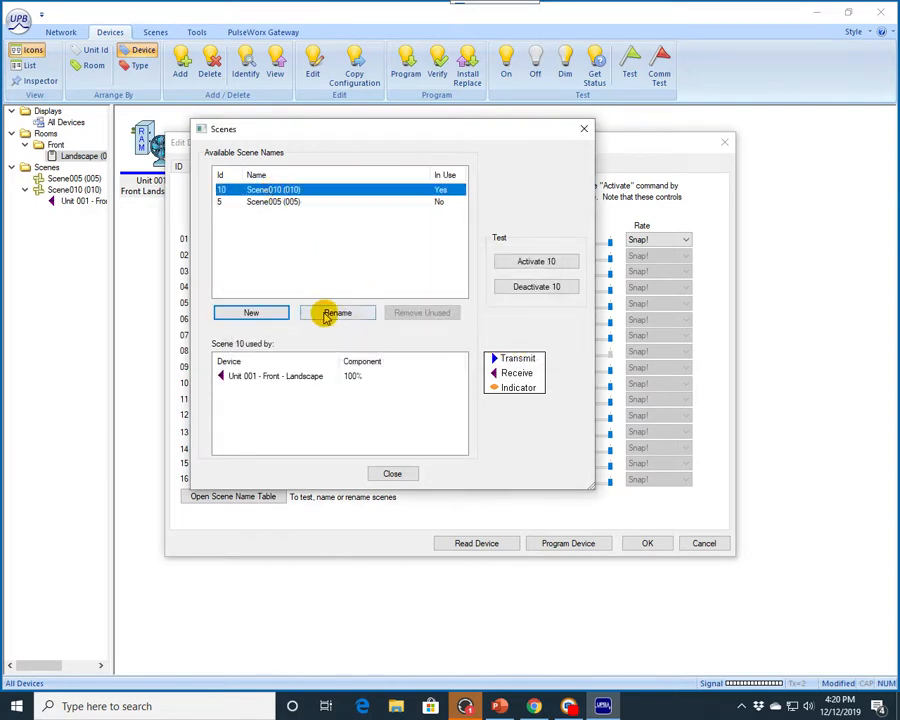
pyautogui.click(337, 314)
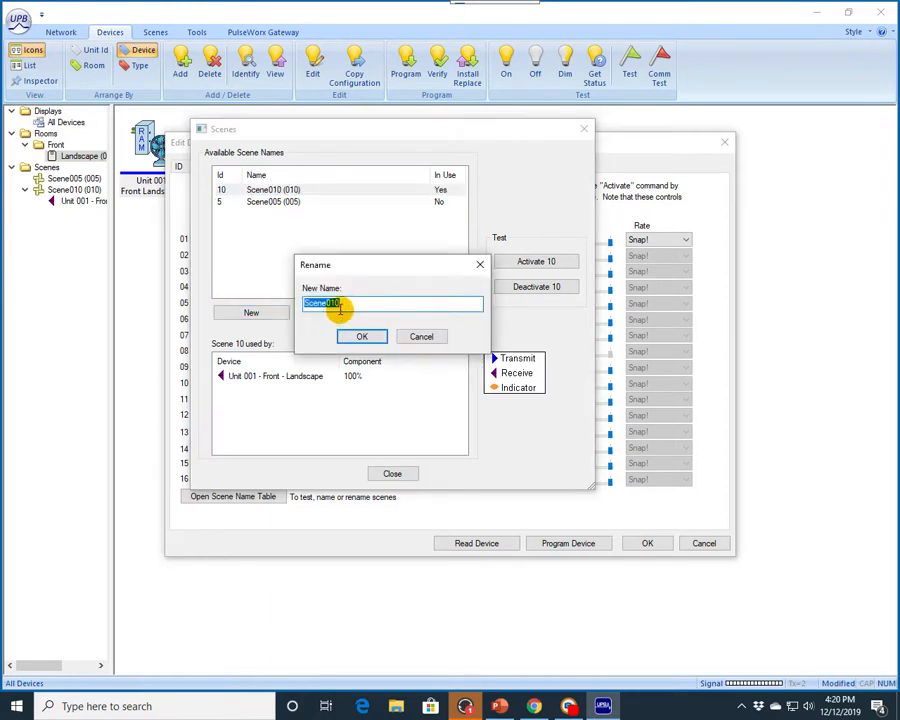
pyautogui.write('Landscape')
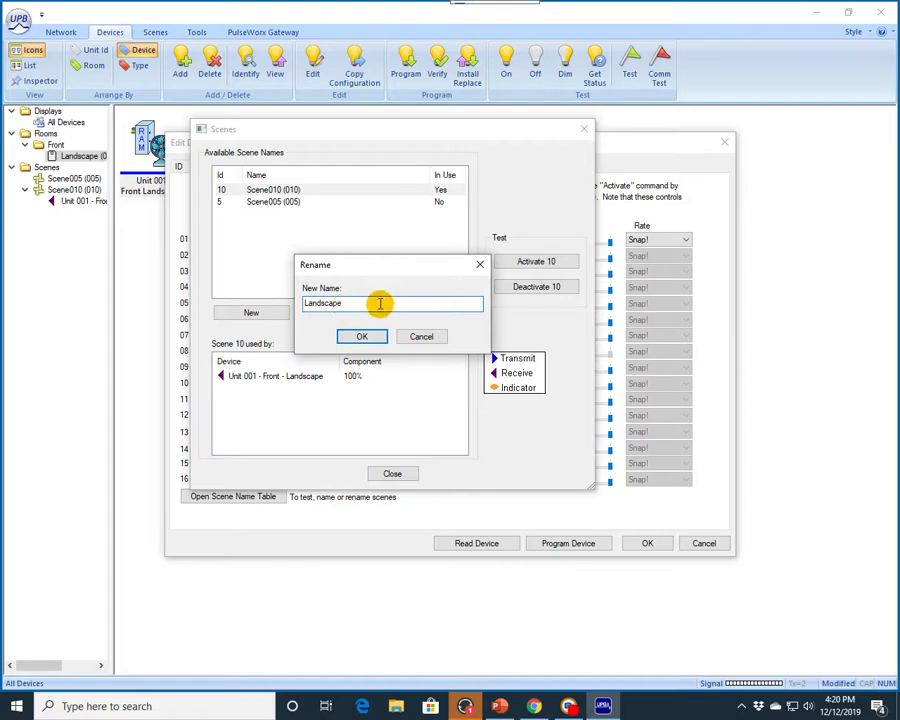
pyautogui.click(363, 337)
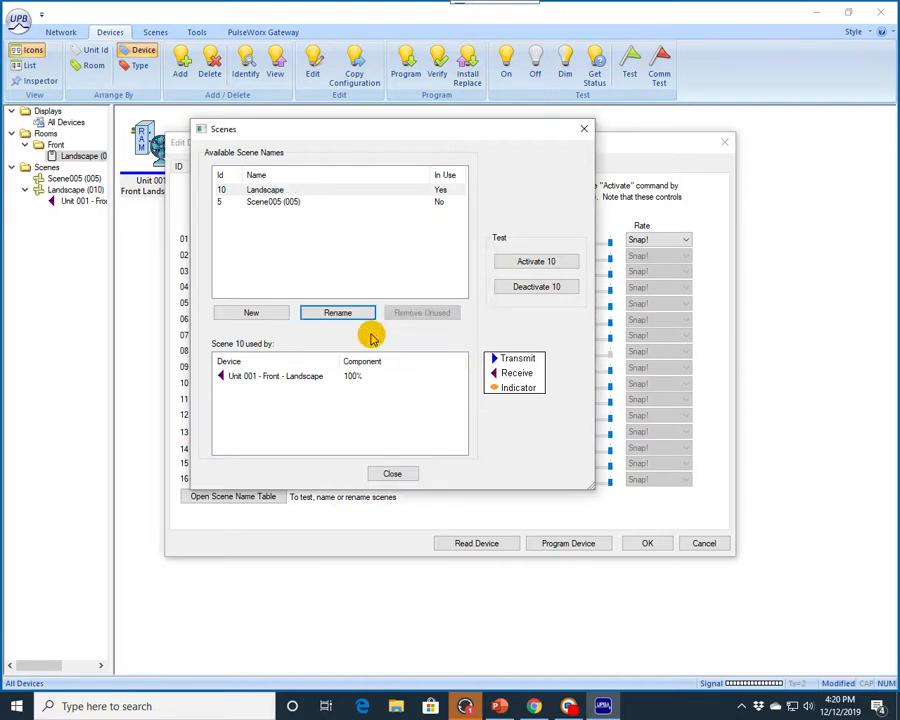
pyautogui.click(401, 470)
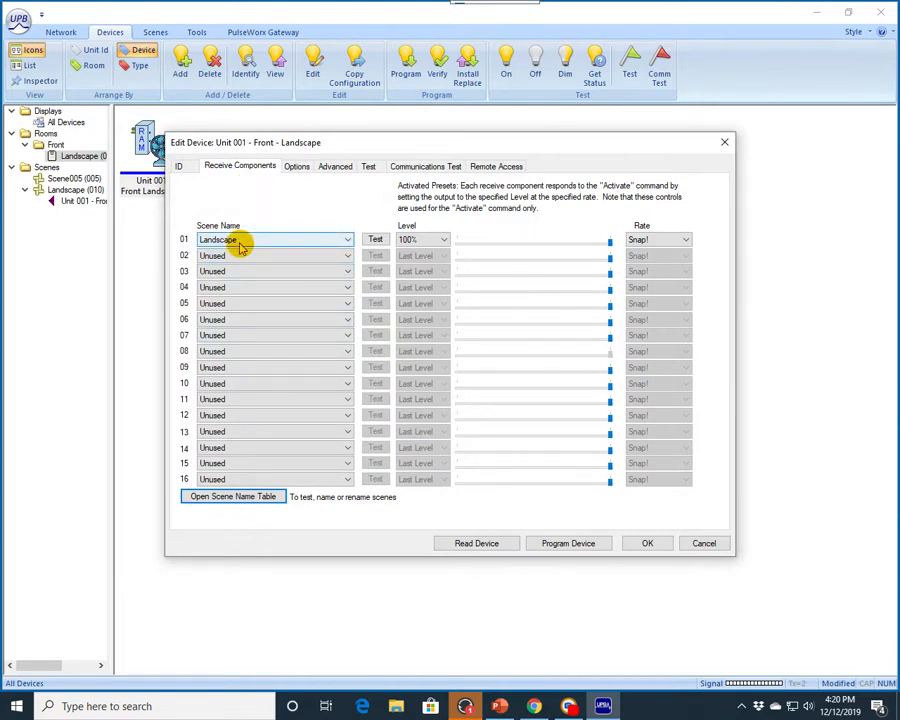
pyautogui.click(241, 368)
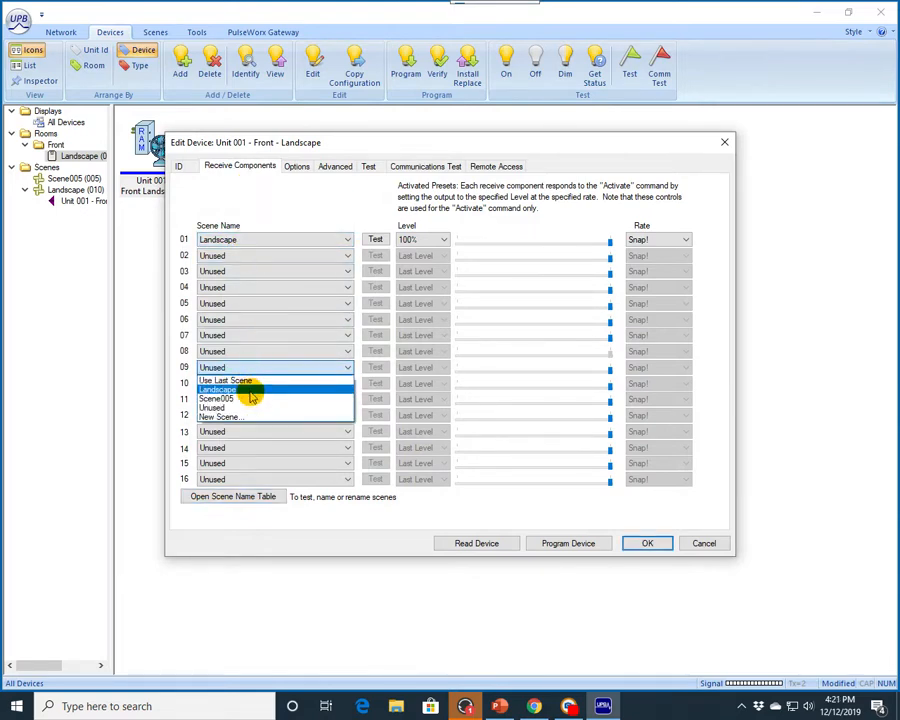
pyautogui.click(251, 390)
pyautogui.click(347, 241)
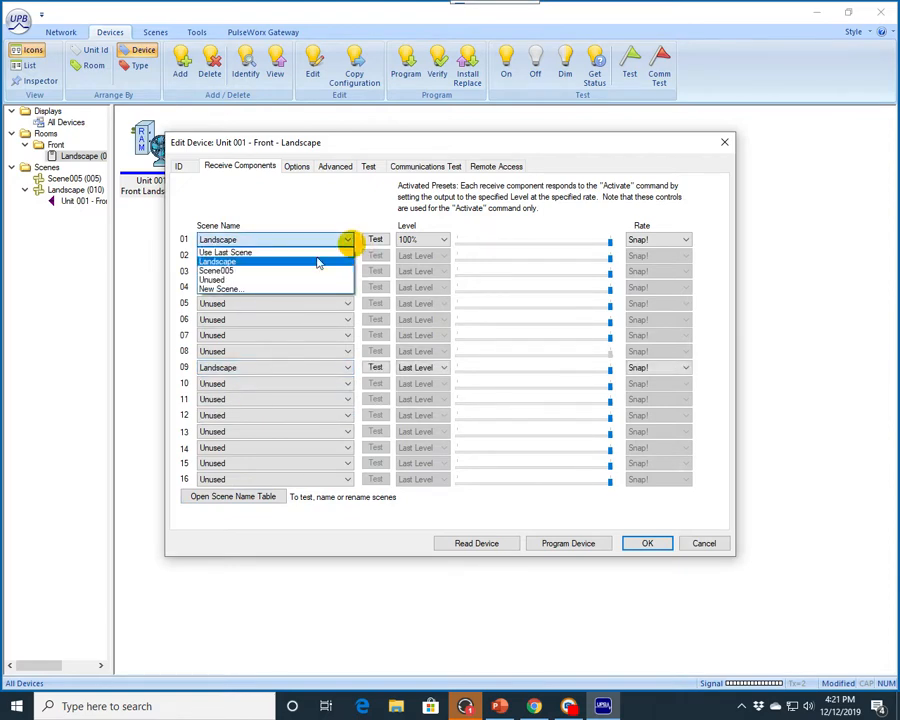
pyautogui.click(230, 280)
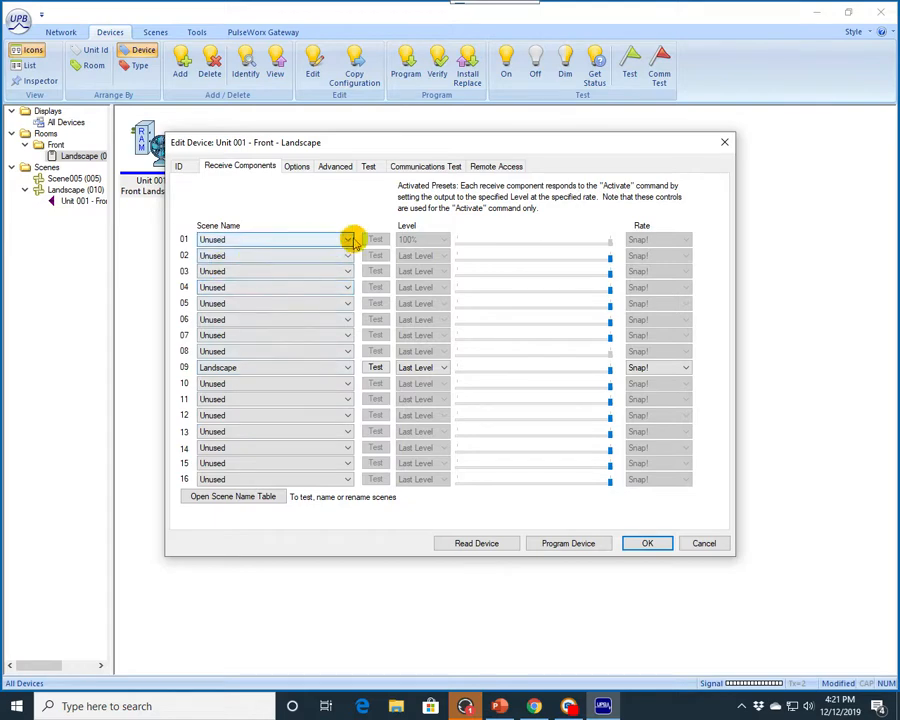
pyautogui.click(347, 239)
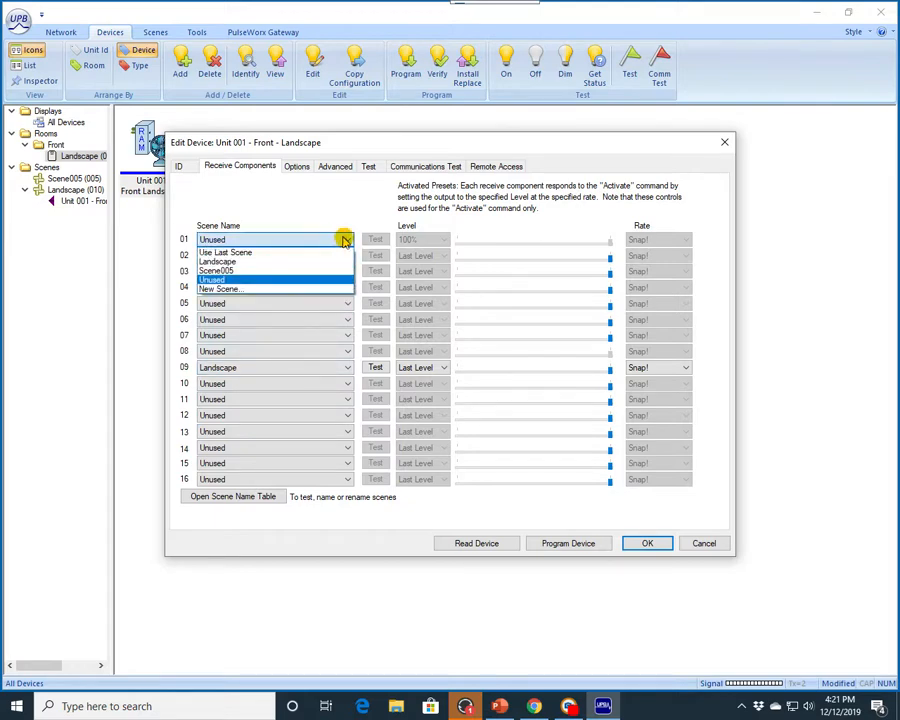
pyautogui.click(222, 261)
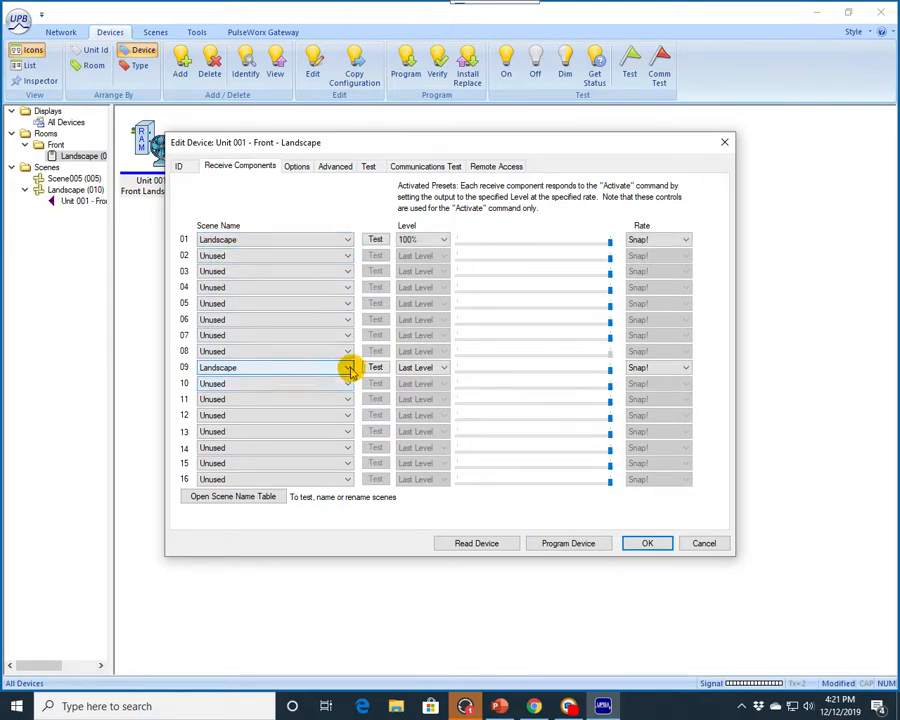
pyautogui.click(347, 367)
pyautogui.click(224, 408)
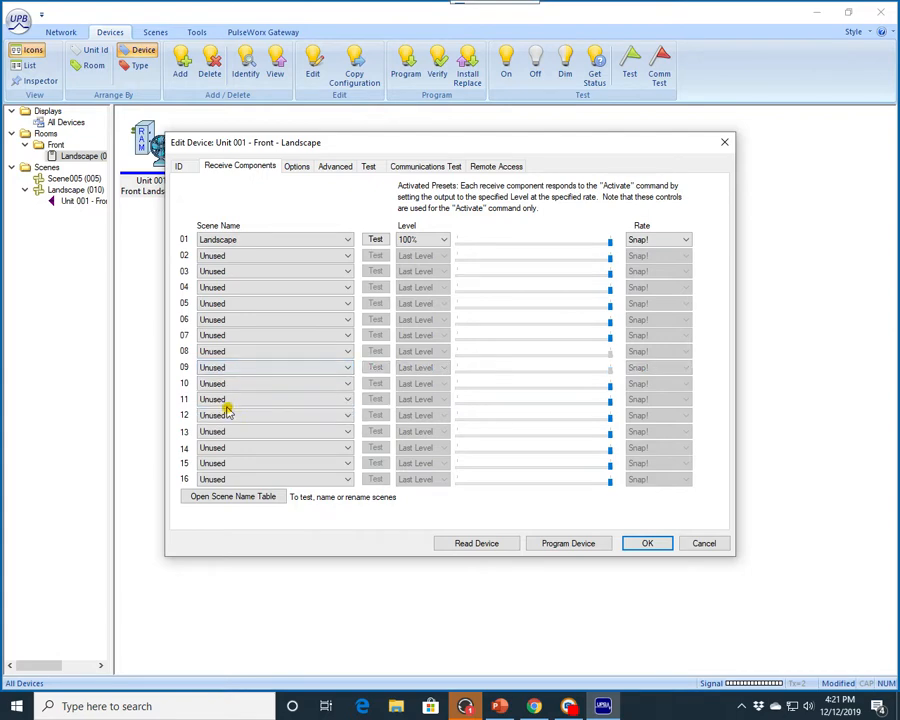
# Step: Set receive component 01's level to 100%
pyautogui.click(442, 243)
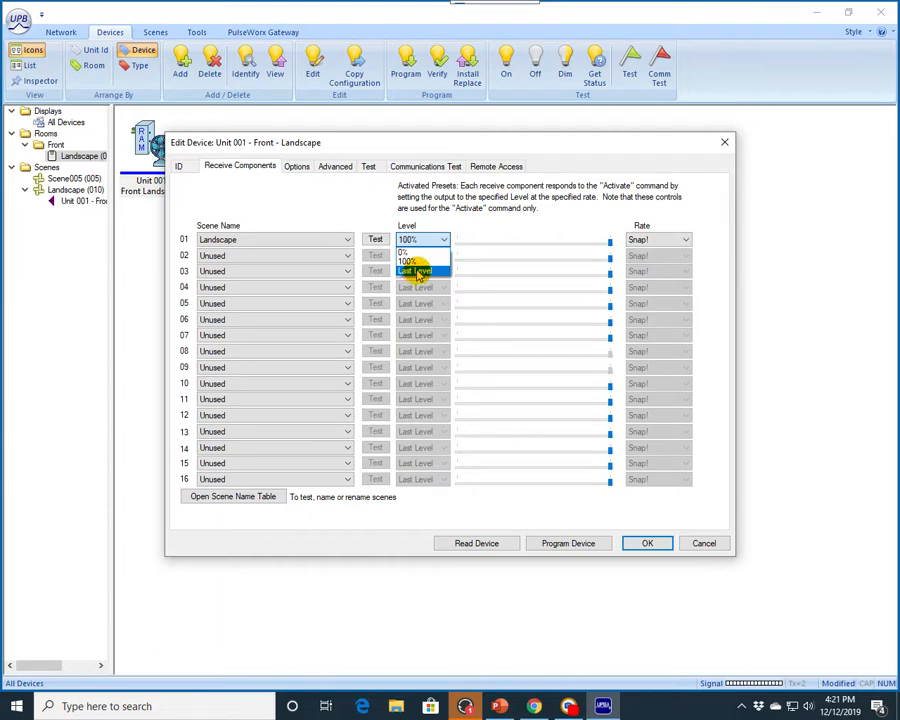
pyautogui.click(415, 262)
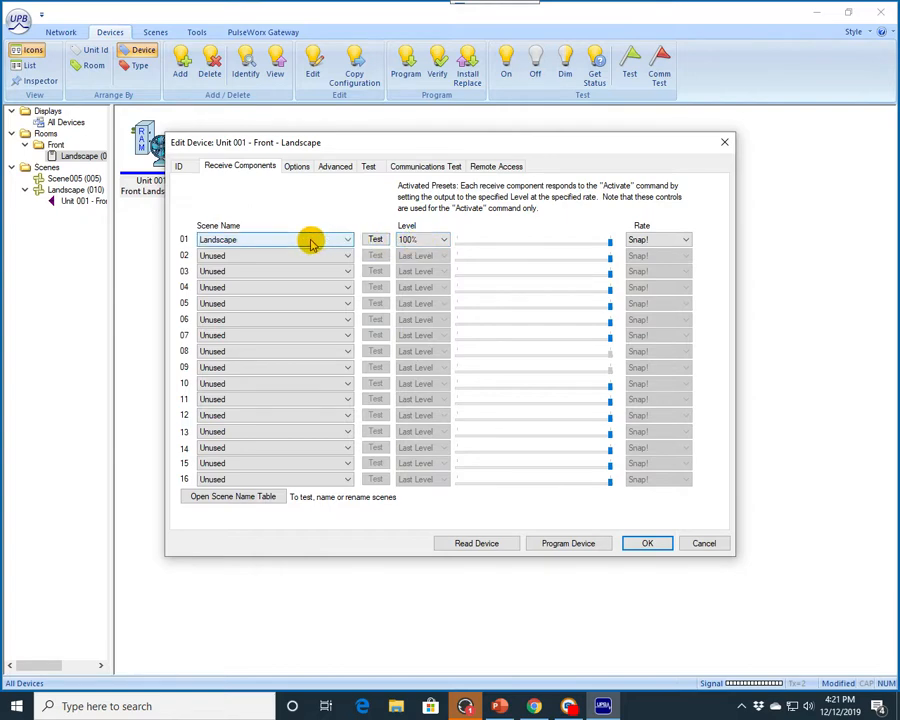
# Step: Program the Landscape device with its receive component settings
pyautogui.click(415, 241)
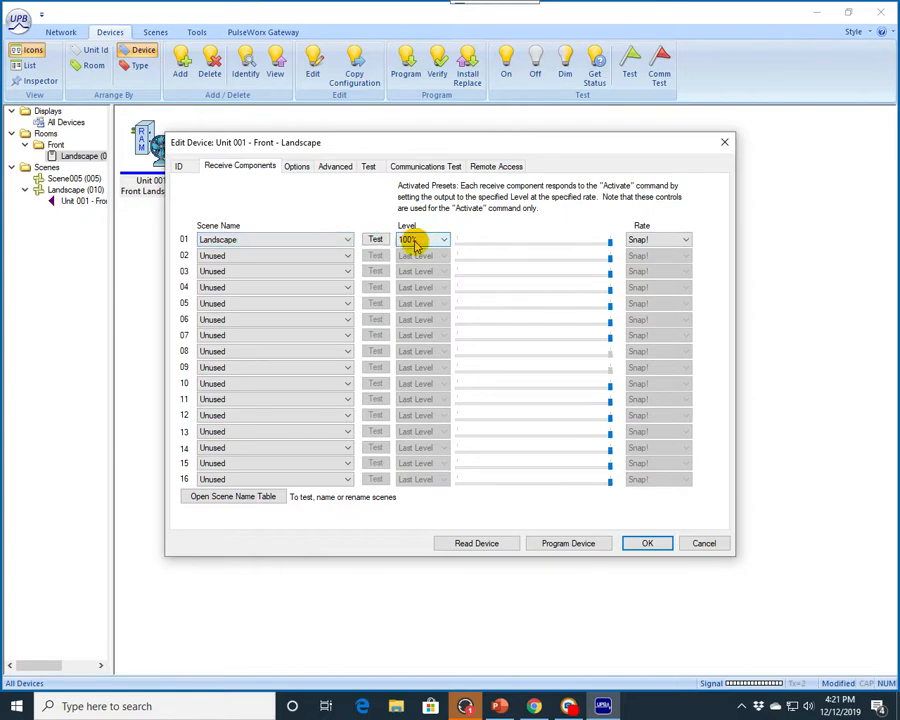
pyautogui.click(574, 545)
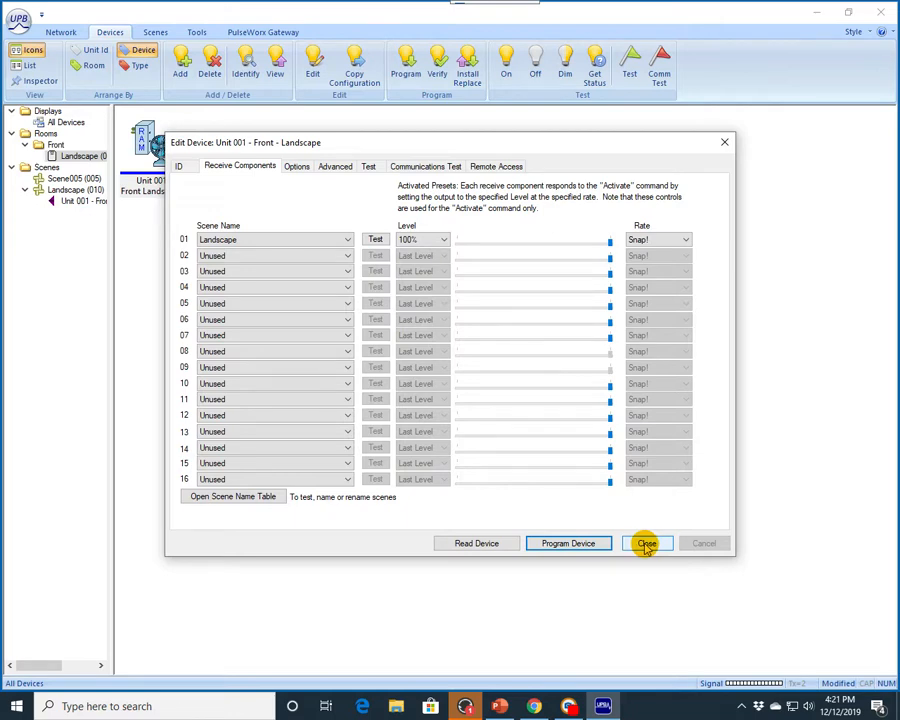
# Step: Review the device's Options and Advanced transmission settings
pyautogui.click(224, 243)
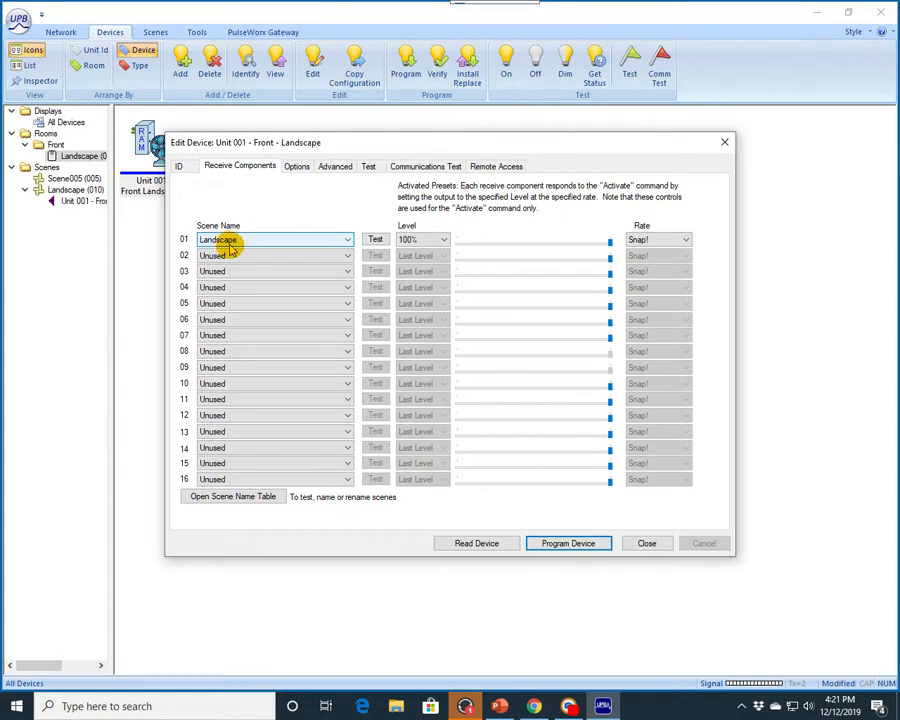
pyautogui.click(298, 167)
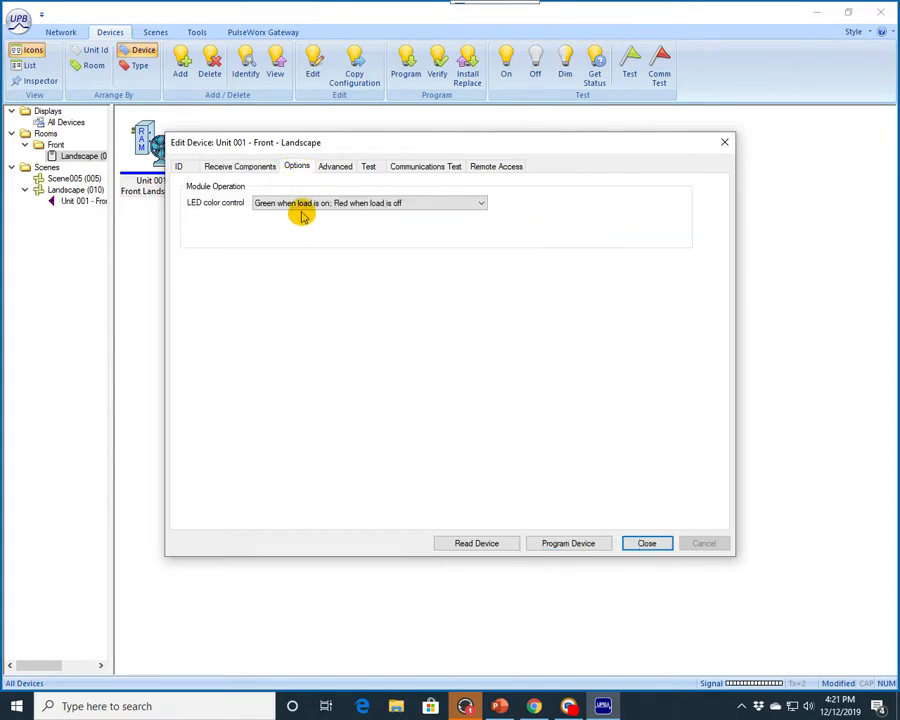
pyautogui.click(335, 168)
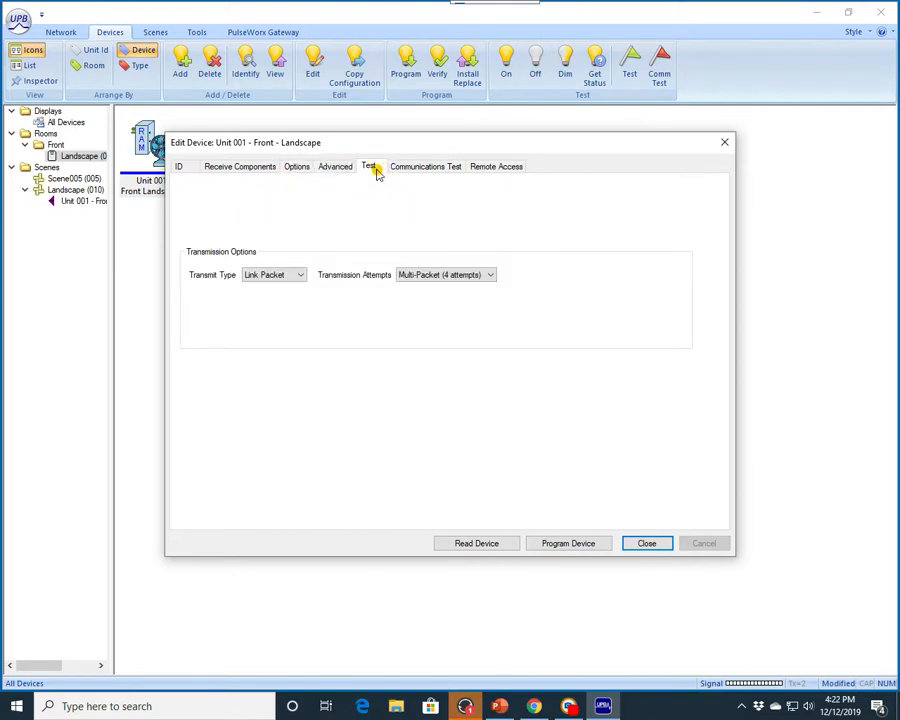
# Step: Test the Landscape device by switching it on and off
pyautogui.click(370, 170)
pyautogui.click(214, 215)
pyautogui.click(216, 235)
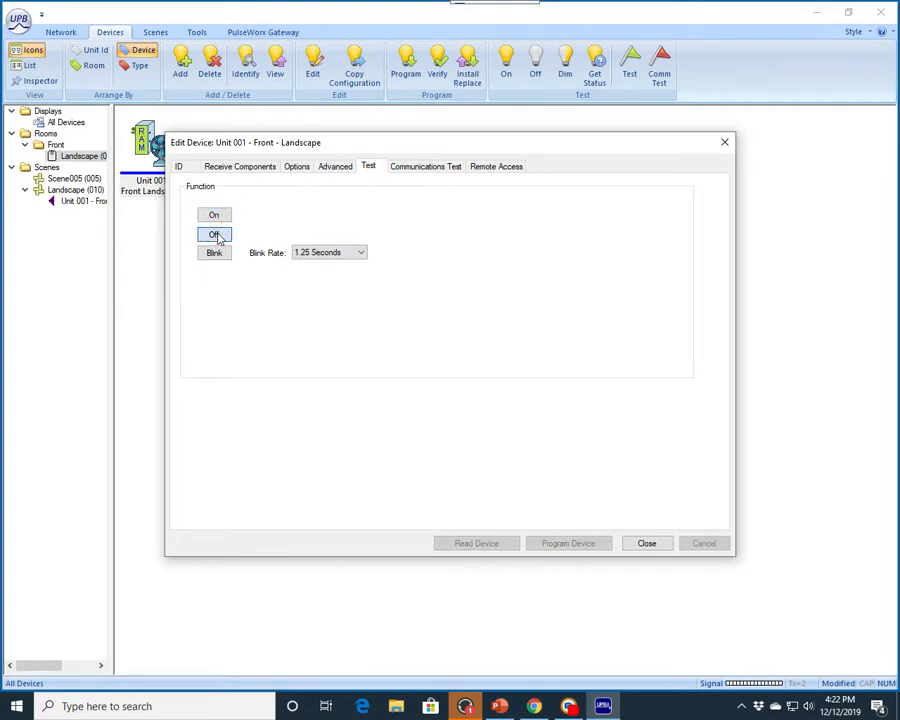
# Step: Run a communications test on the device with 1 sample and close the device dialog
pyautogui.click(422, 177)
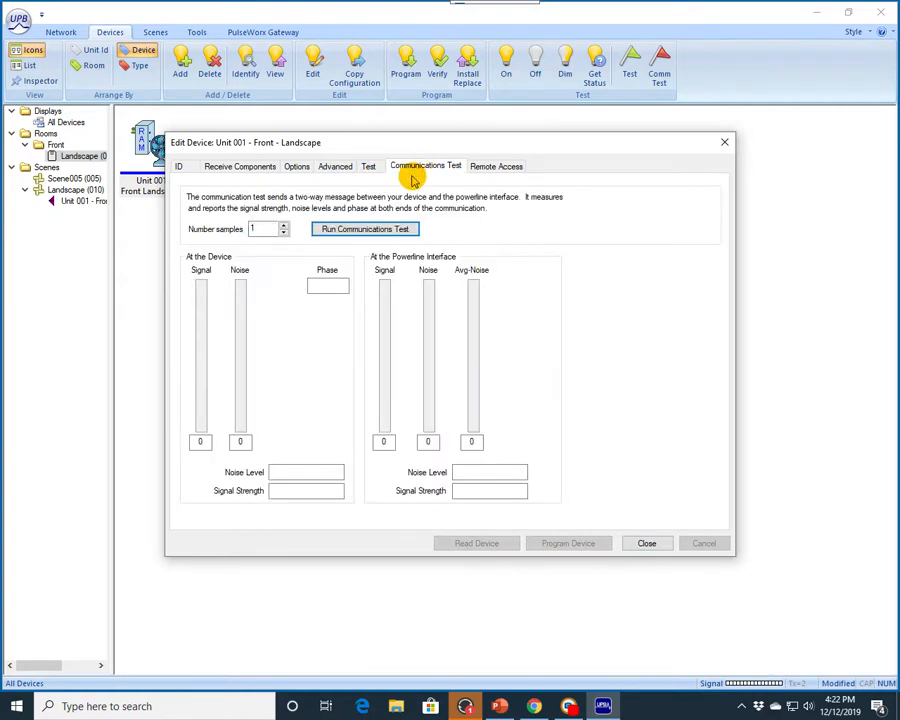
pyautogui.click(365, 233)
pyautogui.click(366, 231)
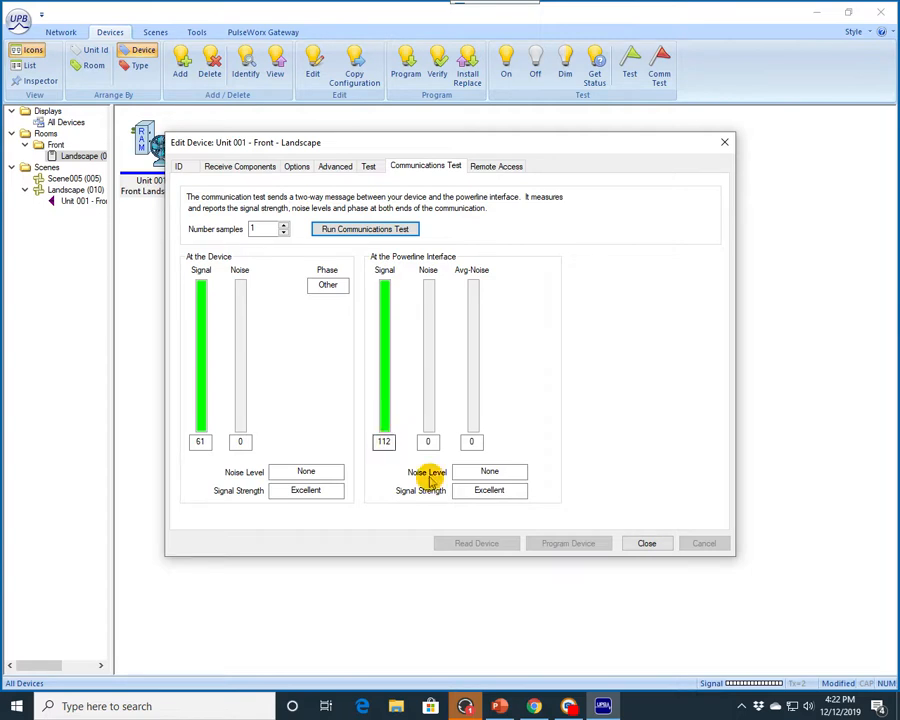
pyautogui.click(648, 545)
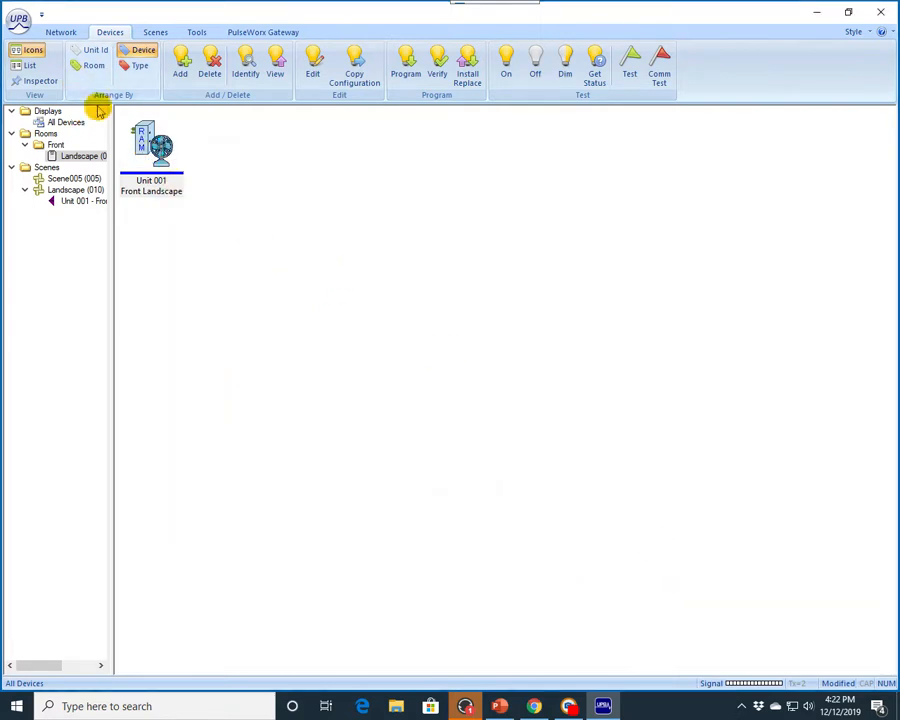
# Step: Save the network as Test21.upb
pyautogui.click(20, 22)
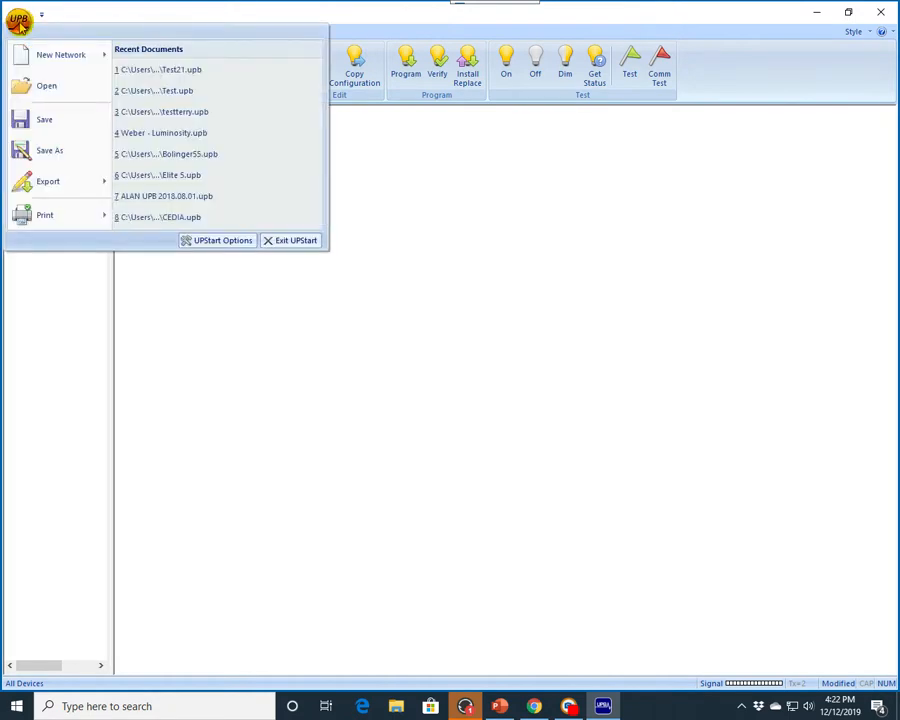
pyautogui.click(52, 153)
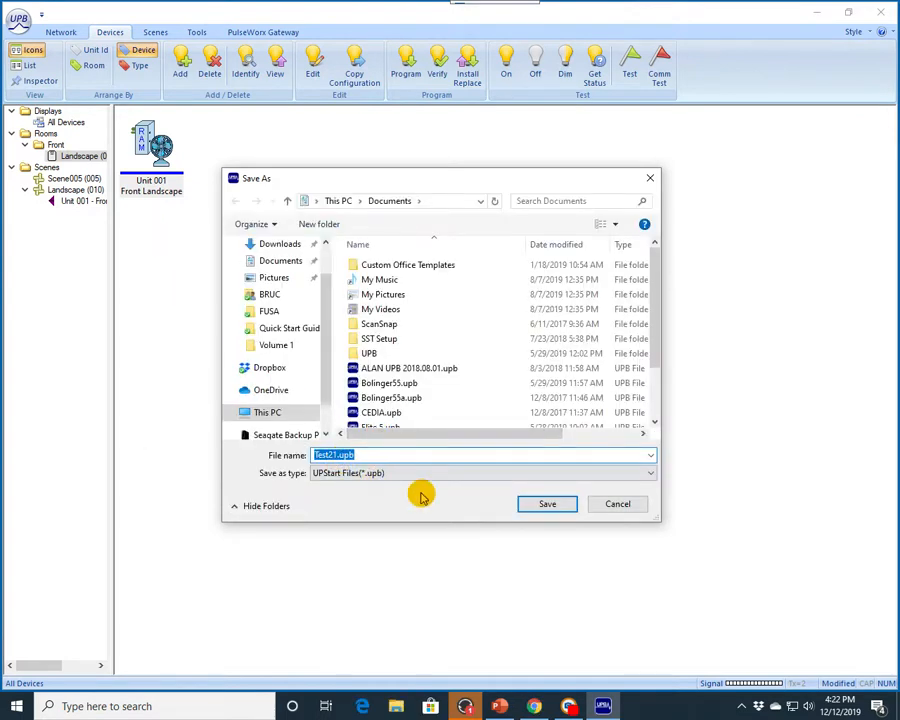
pyautogui.click(548, 505)
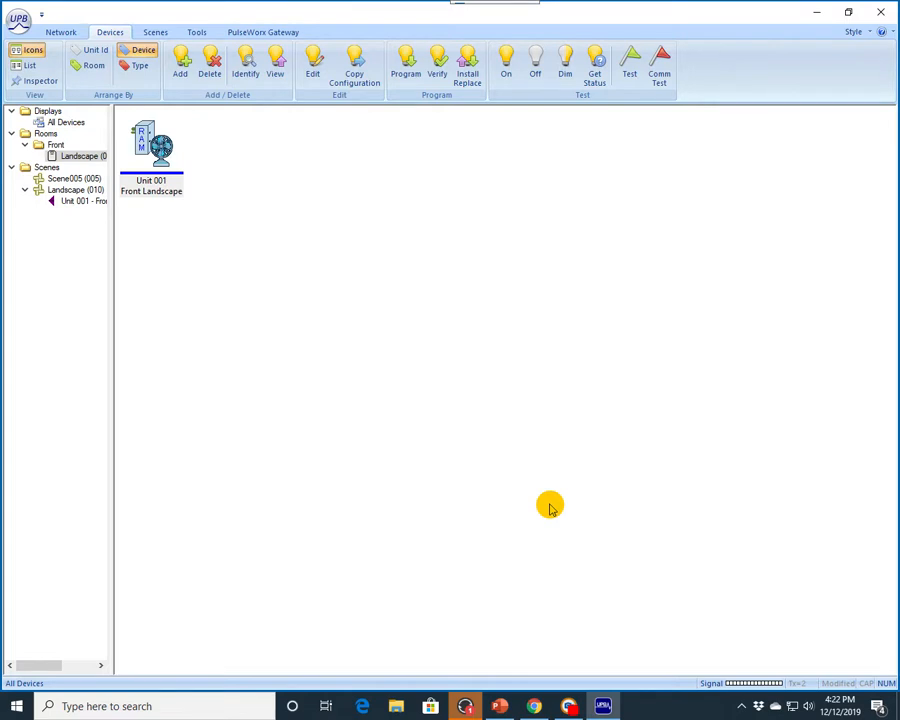
# Step: Export the network design to the local WMT RUC on port 80, pasting the RUC password
pyautogui.click(18, 21)
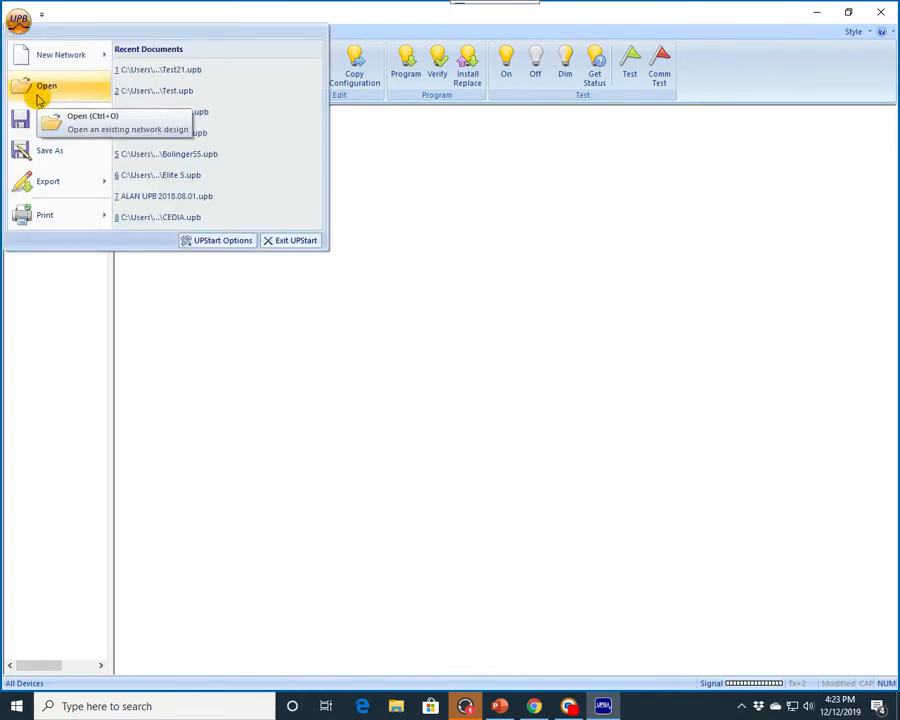
pyautogui.click(18, 19)
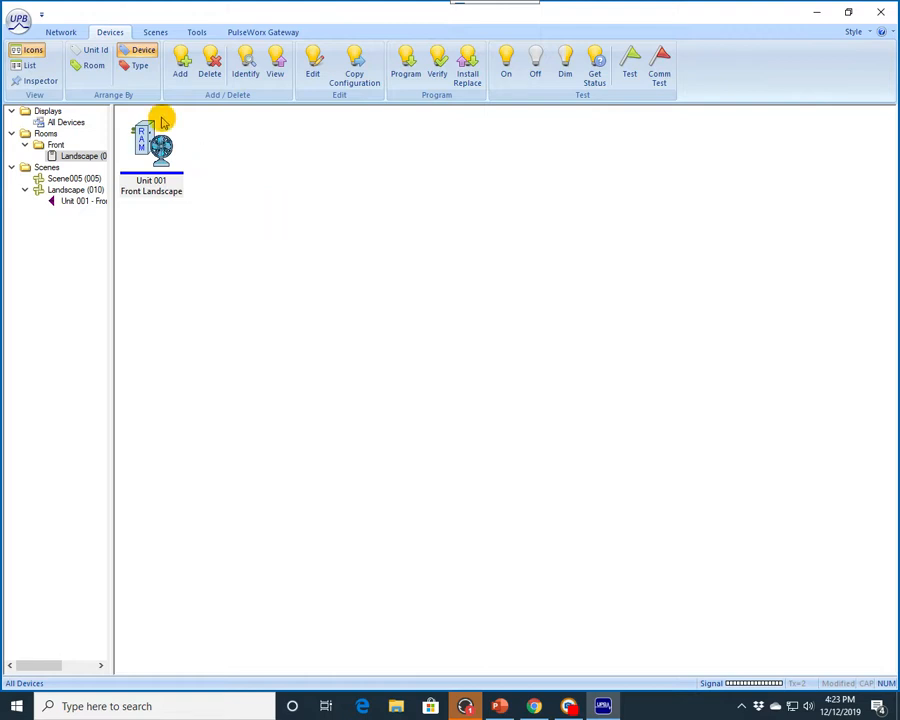
pyautogui.click(19, 20)
pyautogui.moveTo(40, 190)
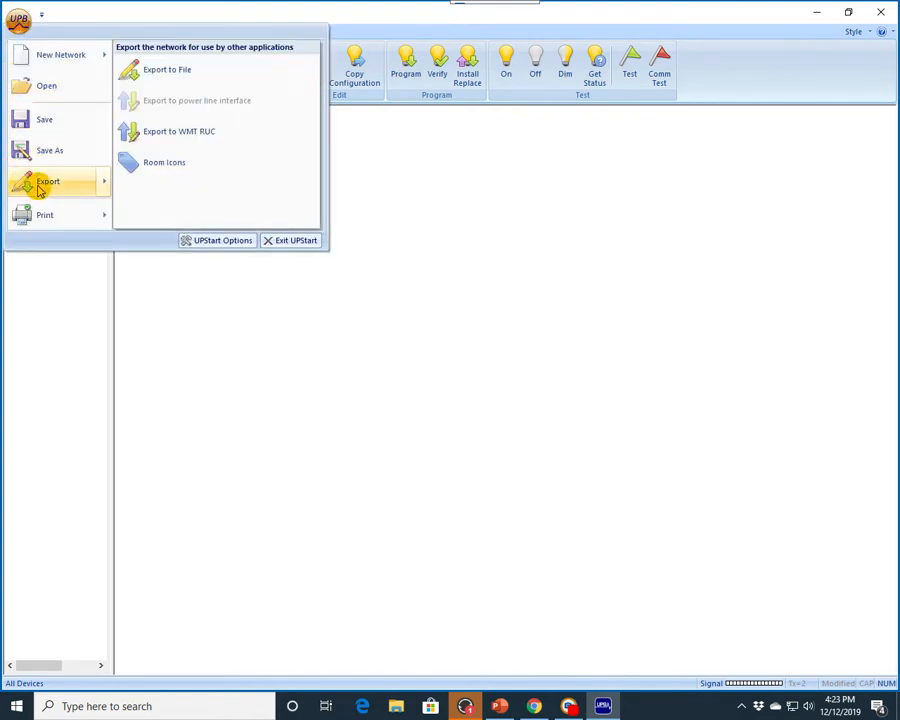
pyautogui.click(158, 133)
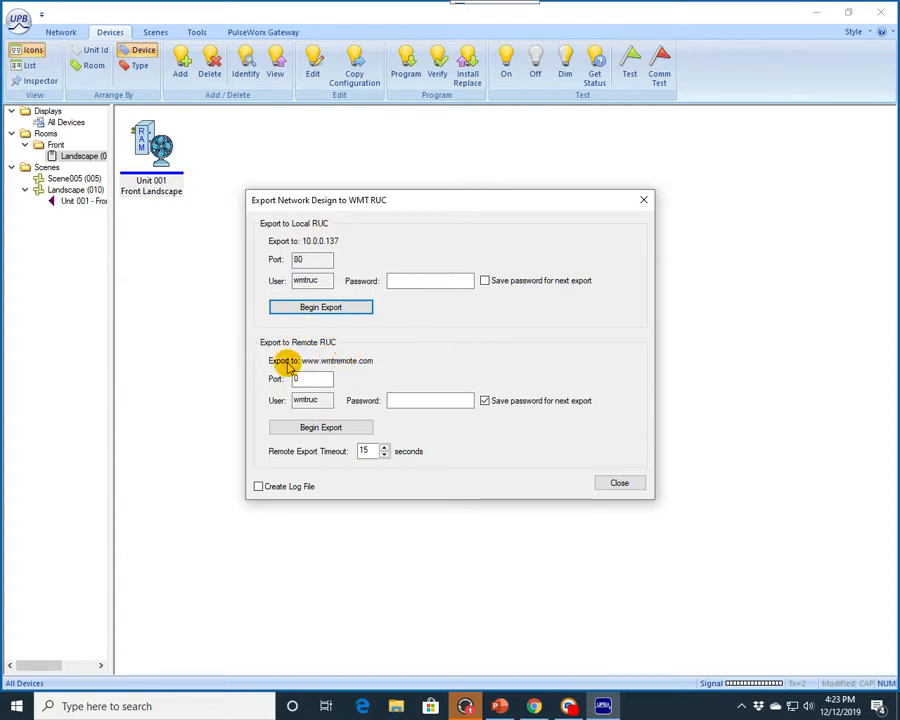
pyautogui.doubleClick(303, 261)
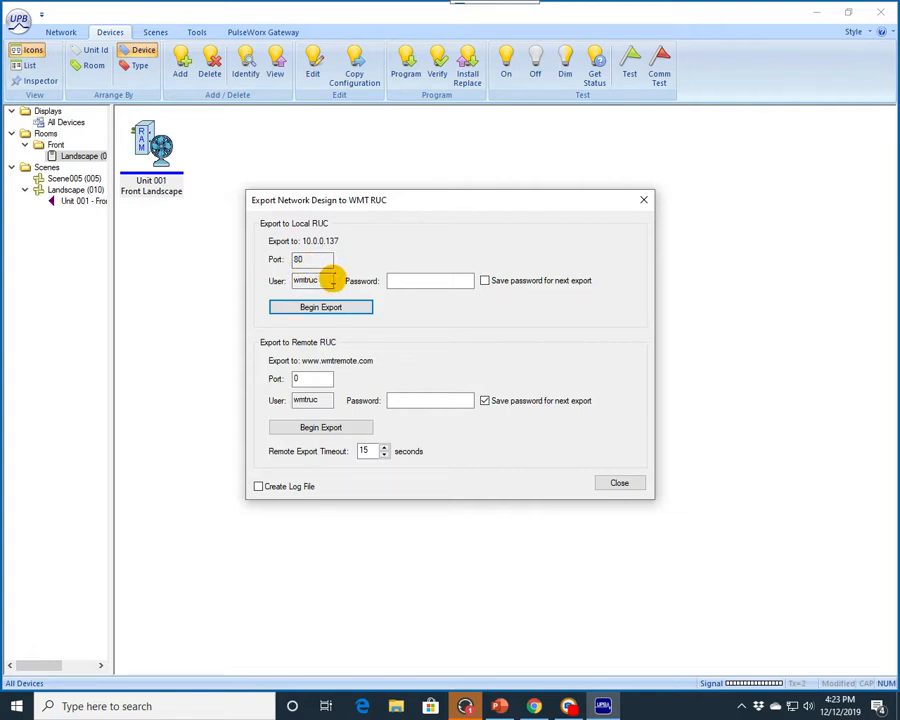
pyautogui.click(326, 260)
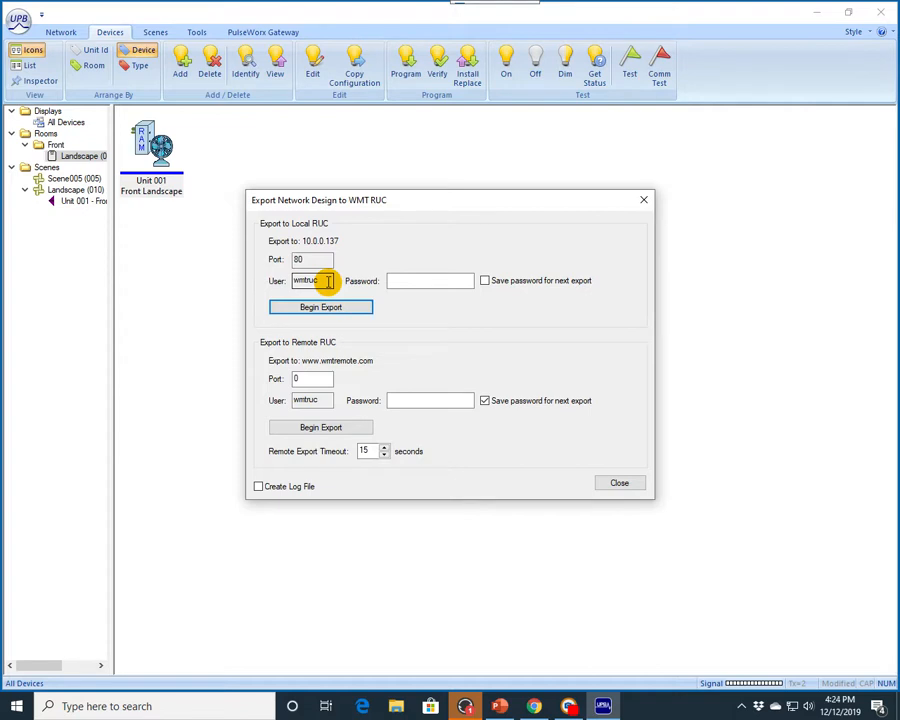
pyautogui.click(401, 281)
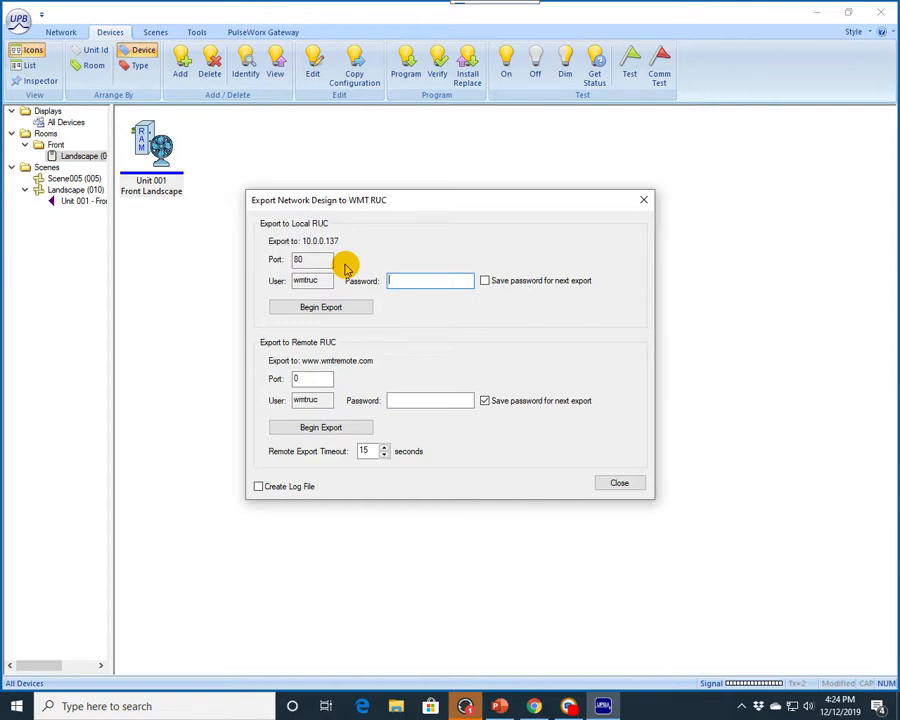
pyautogui.hotkey('ctrl', 'v')
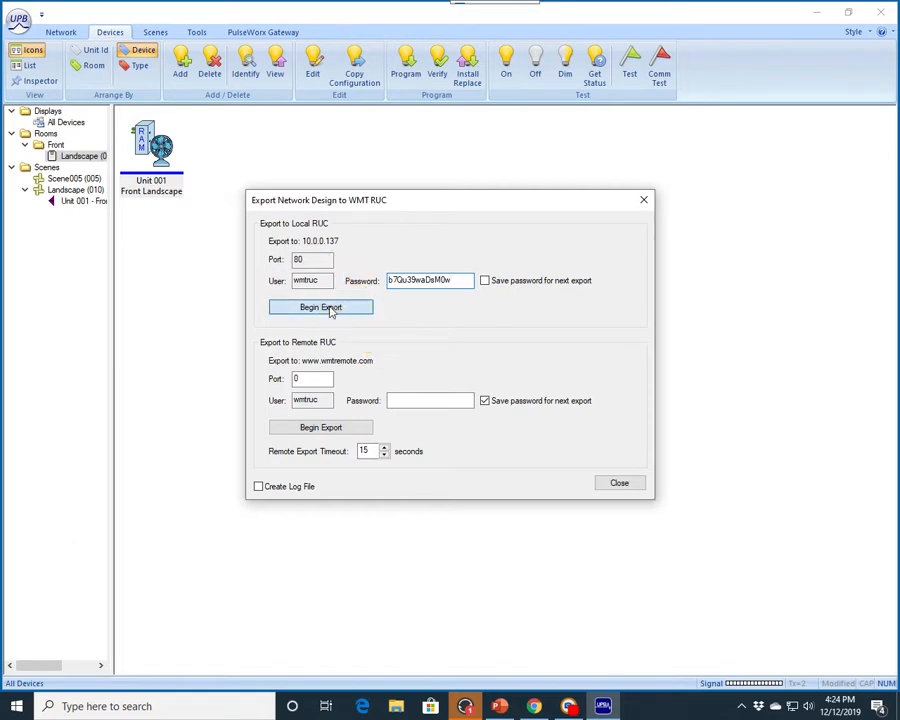
pyautogui.click(330, 307)
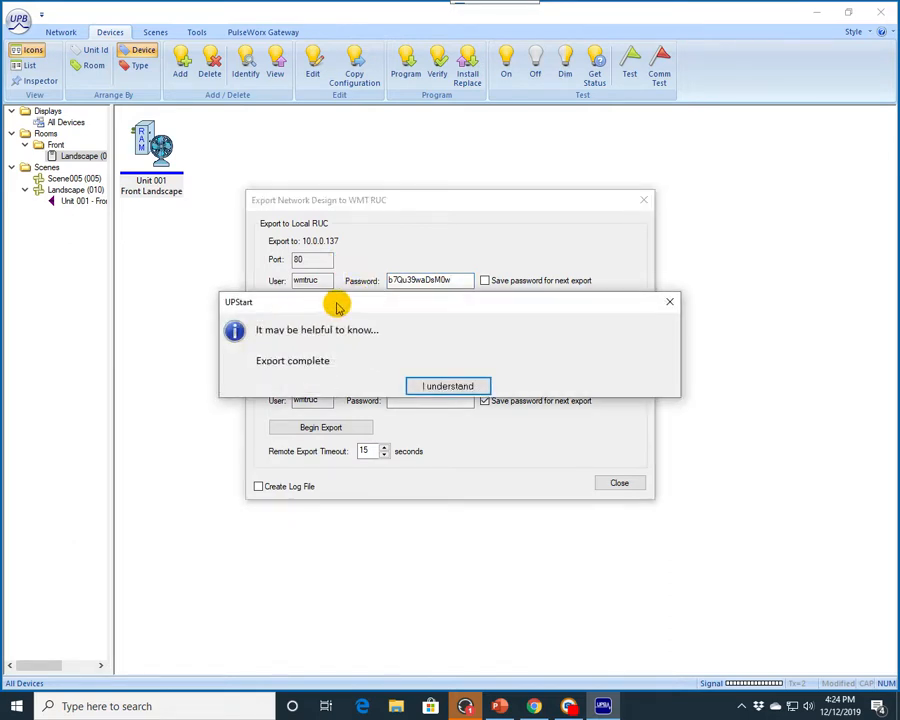
# Step: Acknowledge the export completion and close the export dialog
pyautogui.moveTo(456, 304); pyautogui.dragTo(456, 274)
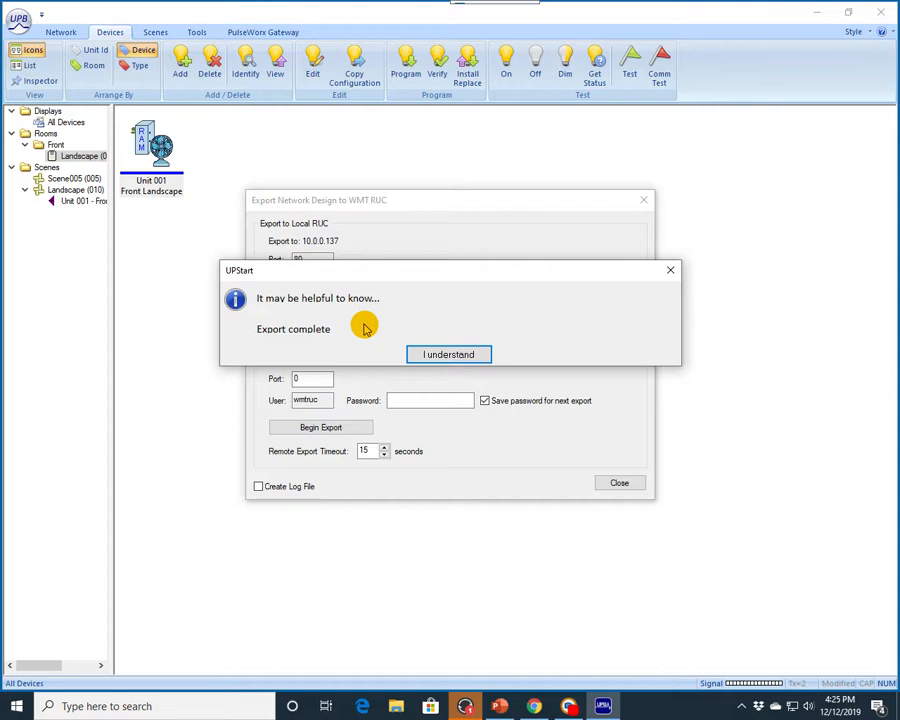
pyautogui.click(452, 356)
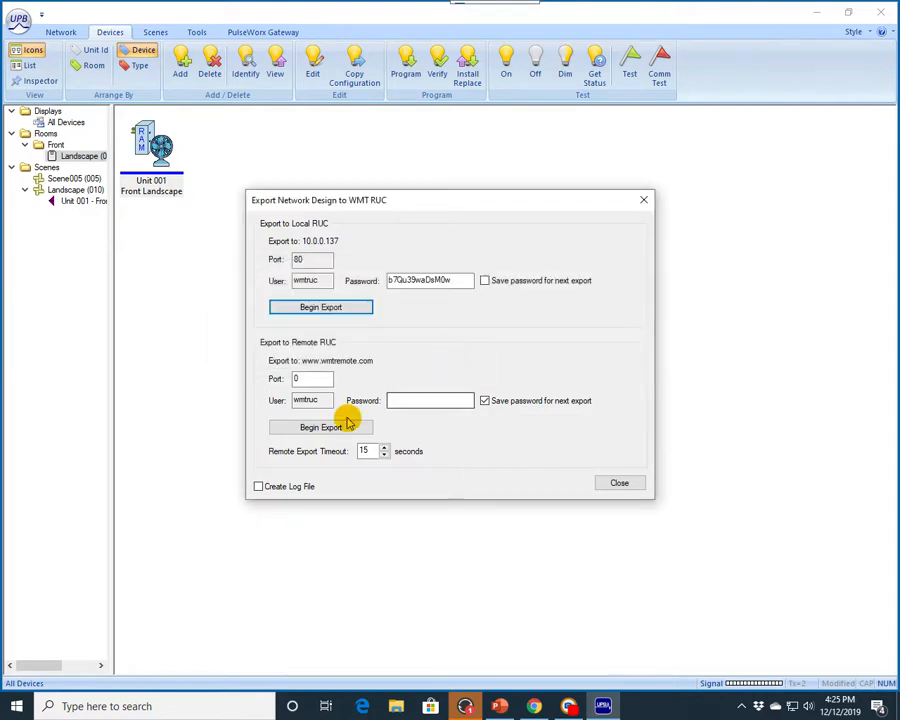
pyautogui.click(619, 486)
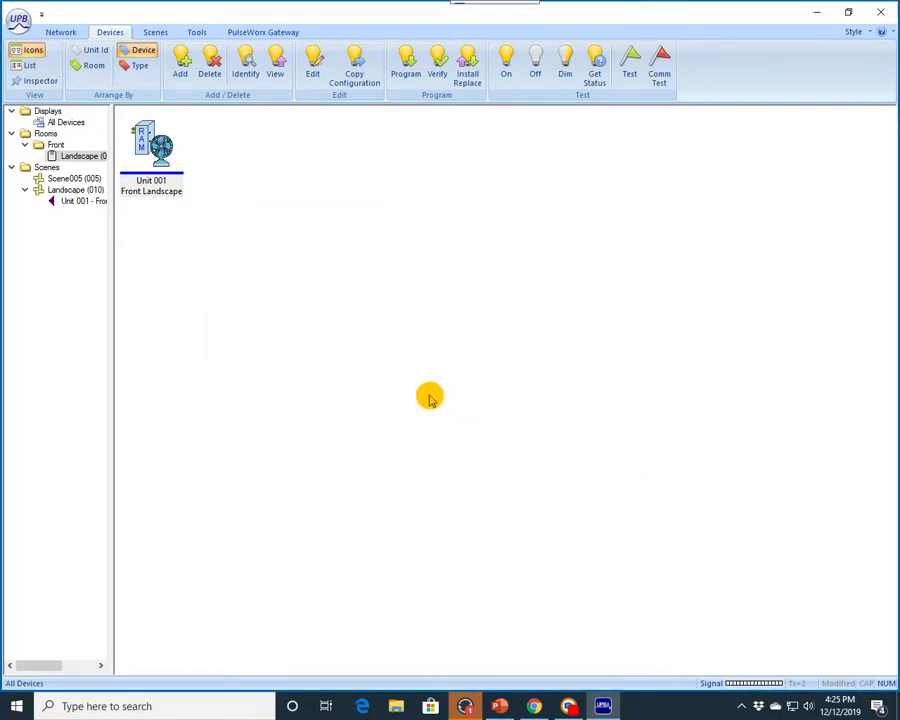
# Step: Disconnect from the powerline interface and minimize the window
pyautogui.click(62, 32)
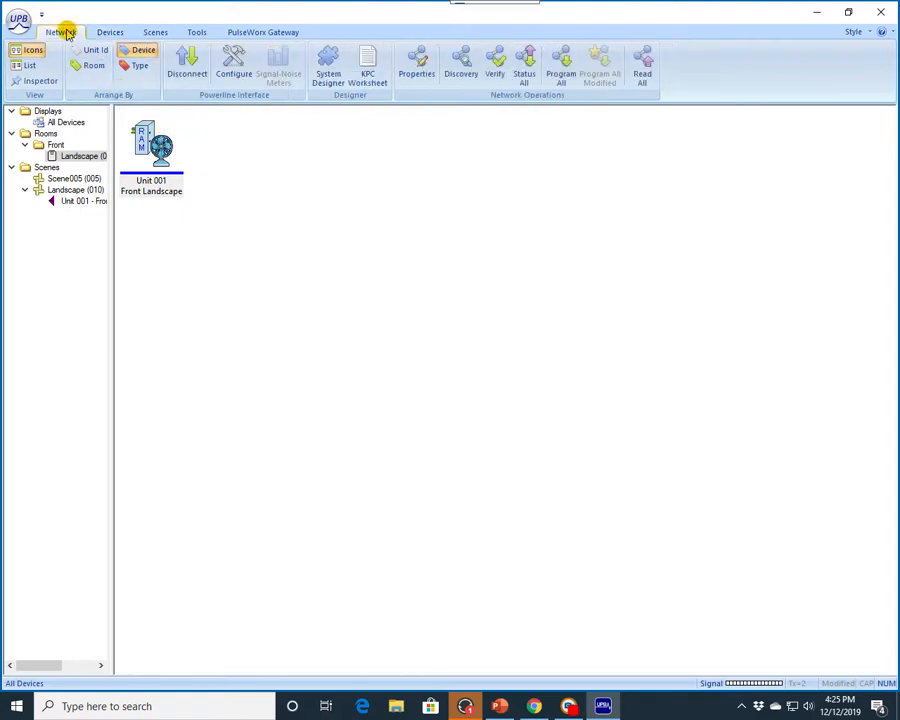
pyautogui.click(188, 74)
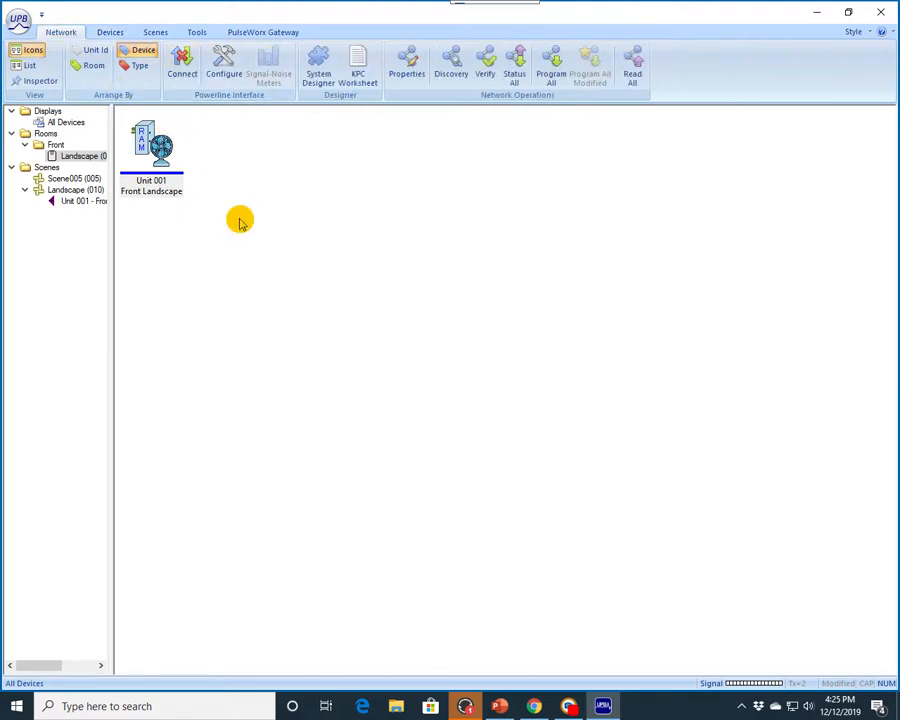
pyautogui.click(818, 14)
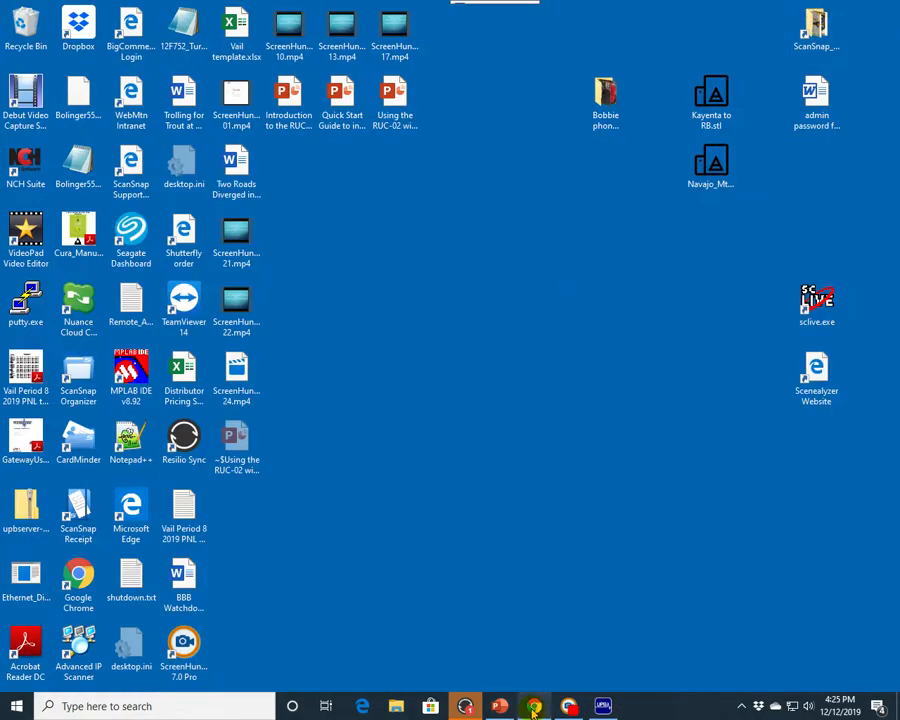
# Step: Switch to the RUC web interface in Chrome and open its Triggers page
pyautogui.moveTo(533, 708)
pyautogui.click(524, 645)
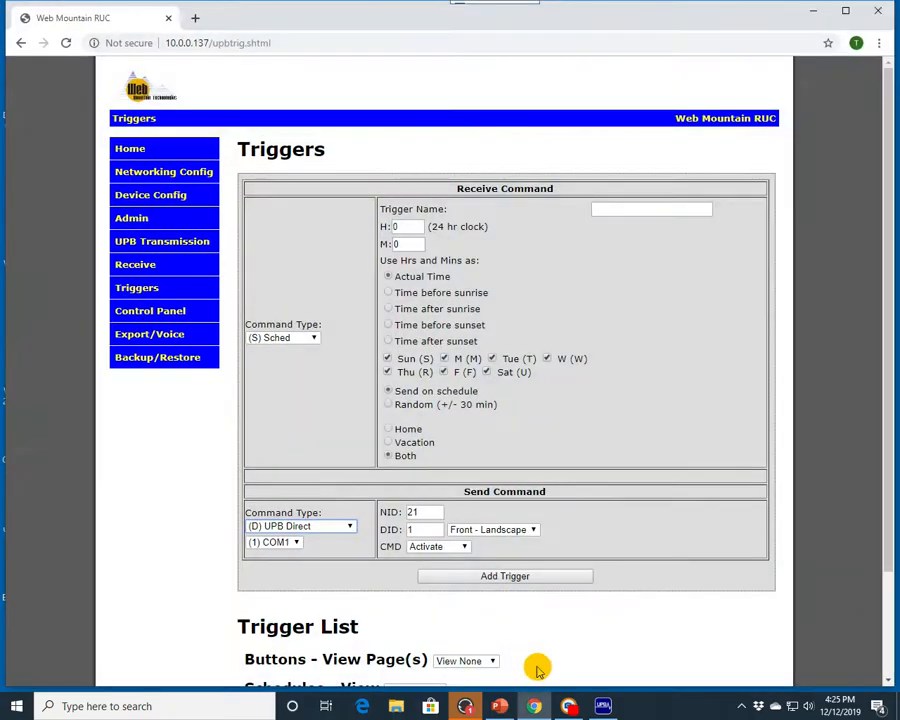
pyautogui.click(147, 149)
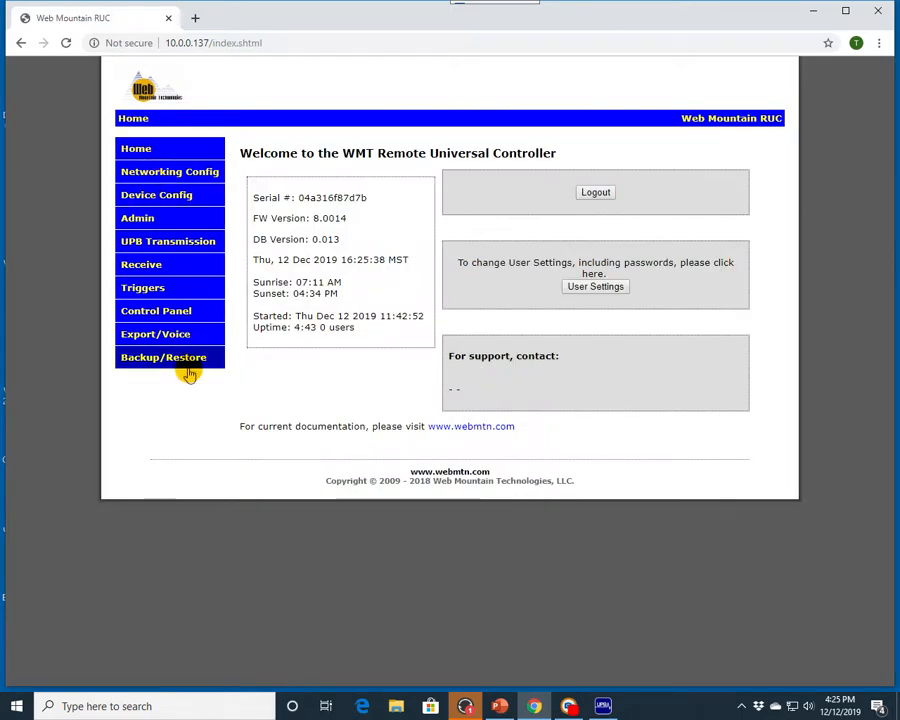
pyautogui.click(155, 291)
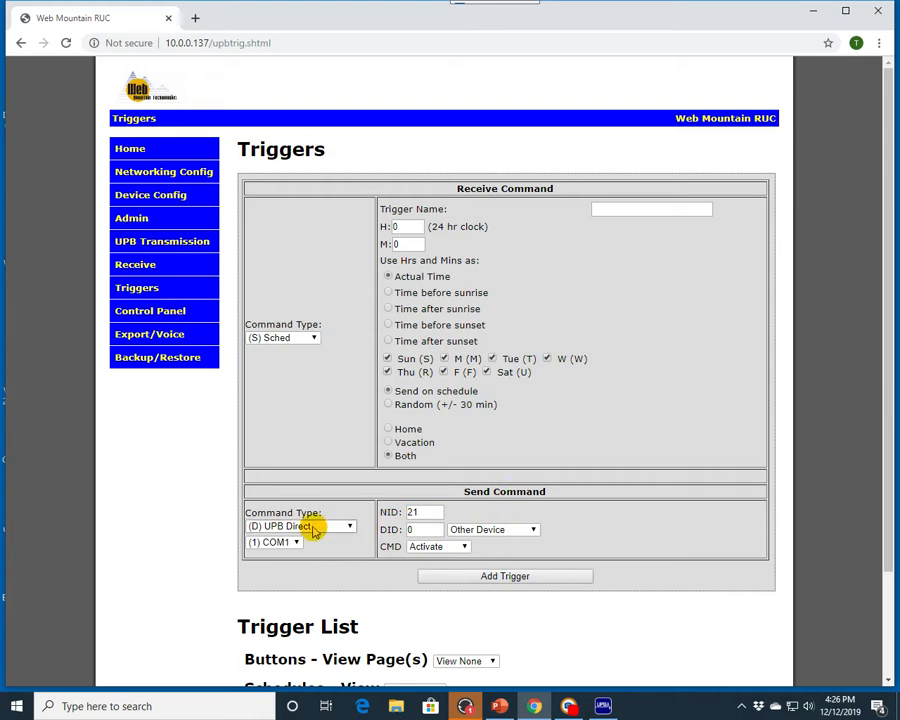
# Step: Set the trigger's send command type to UPB Link and open the link list
pyautogui.click(534, 531)
pyautogui.click(517, 553)
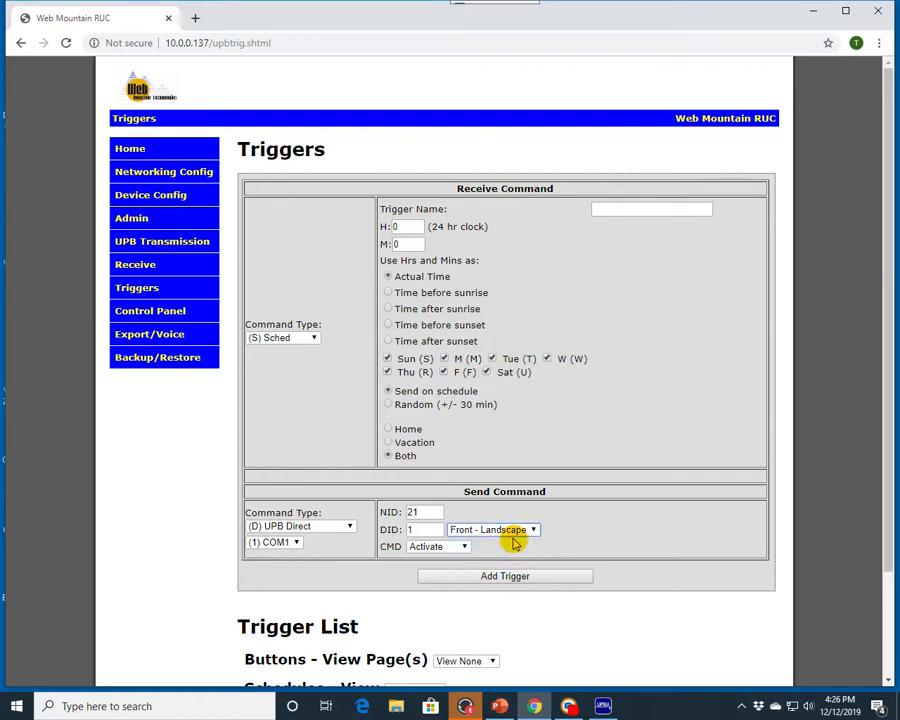
pyautogui.click(350, 526)
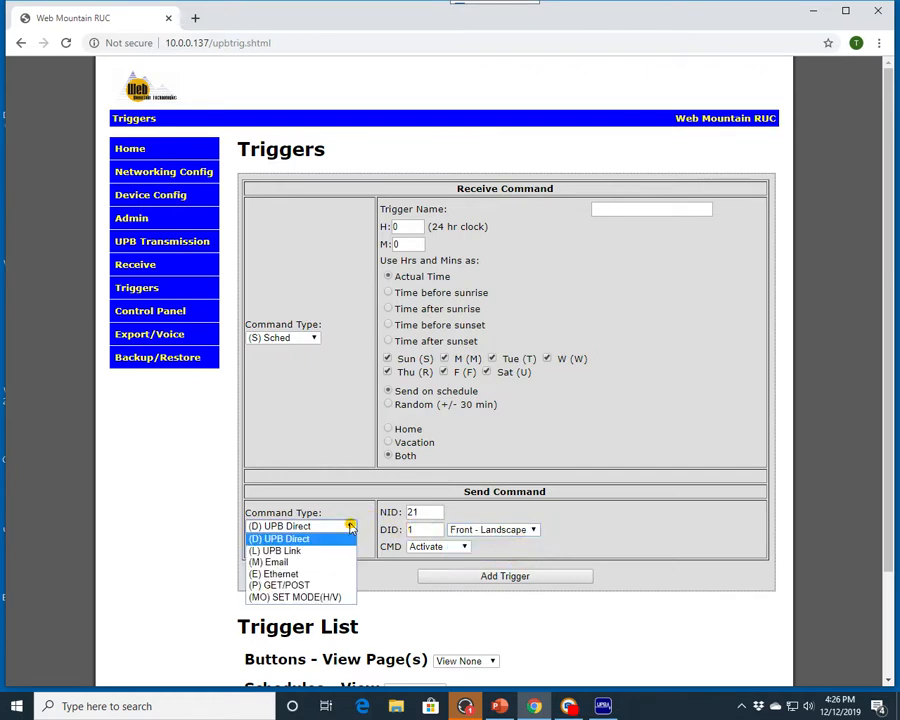
pyautogui.click(302, 550)
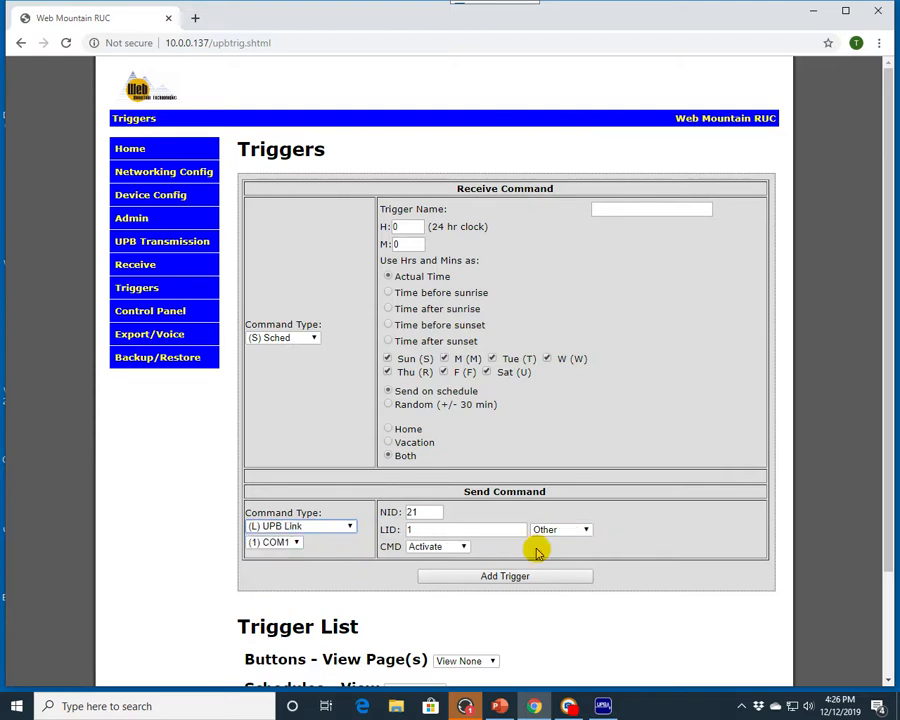
pyautogui.click(586, 530)
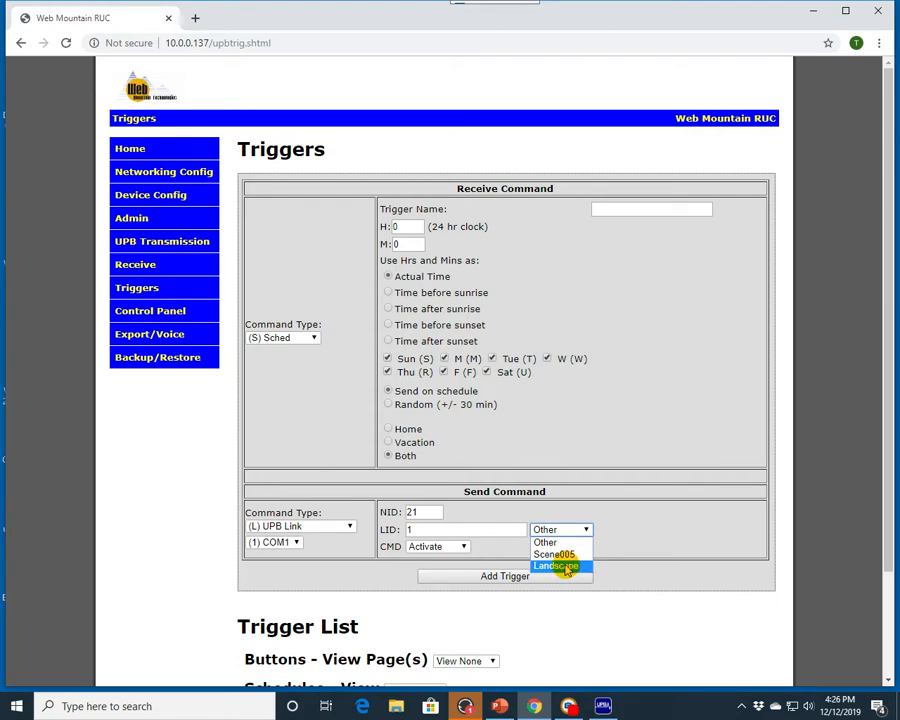
pyautogui.click(588, 529)
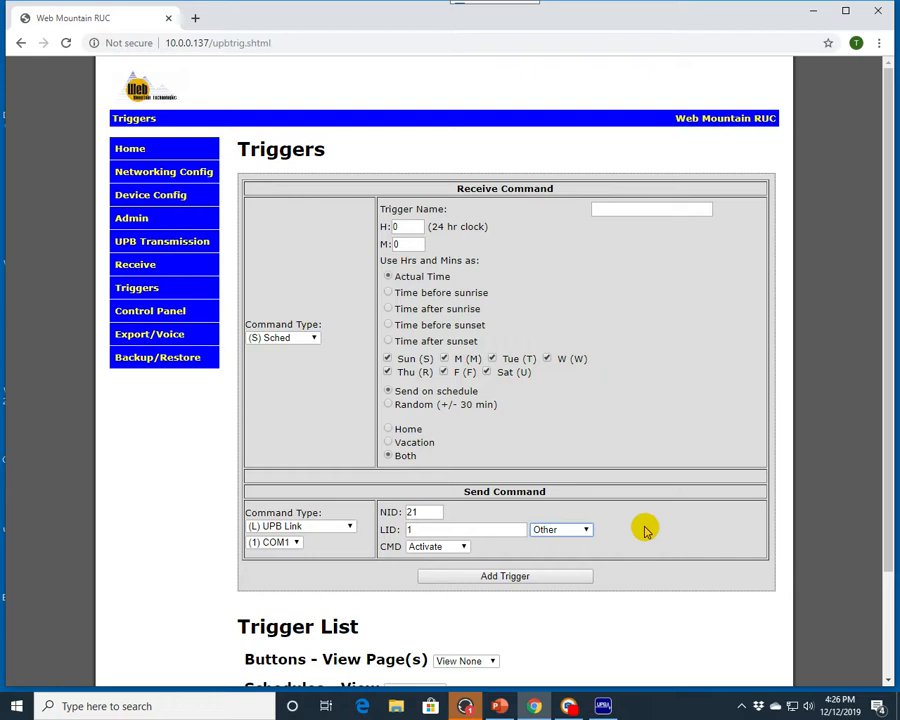
# Step: Choose the Landscape link as the trigger's link to send
pyautogui.doubleClick(420, 527)
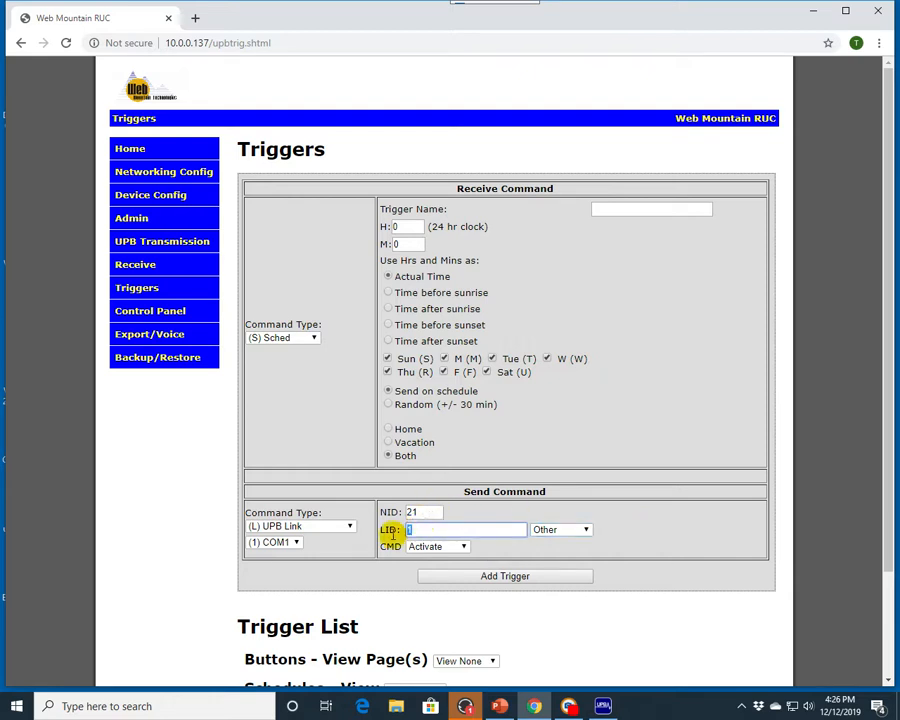
pyautogui.click(585, 529)
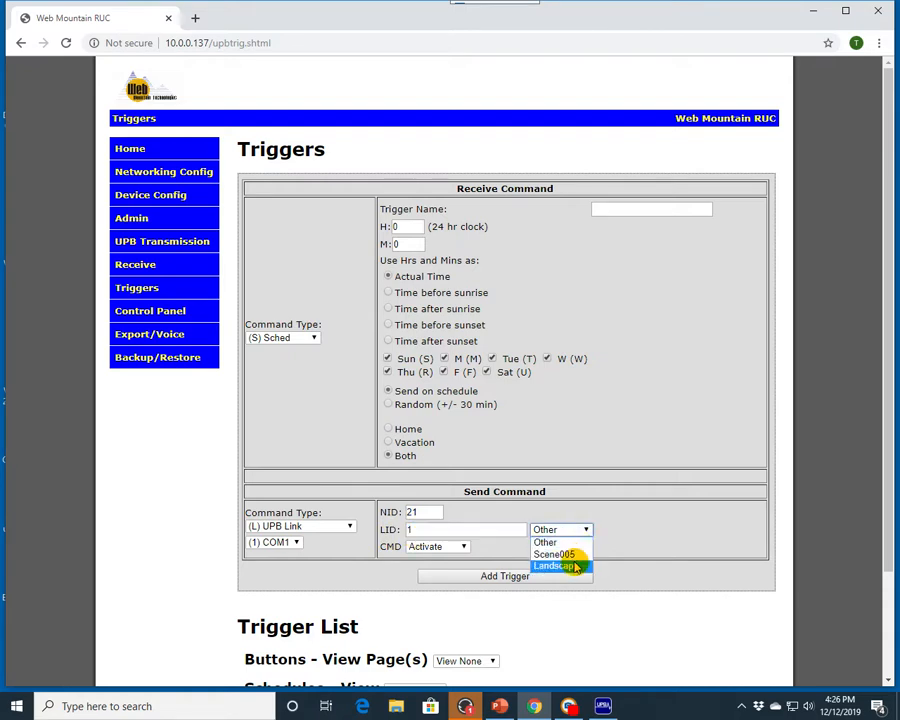
pyautogui.click(571, 566)
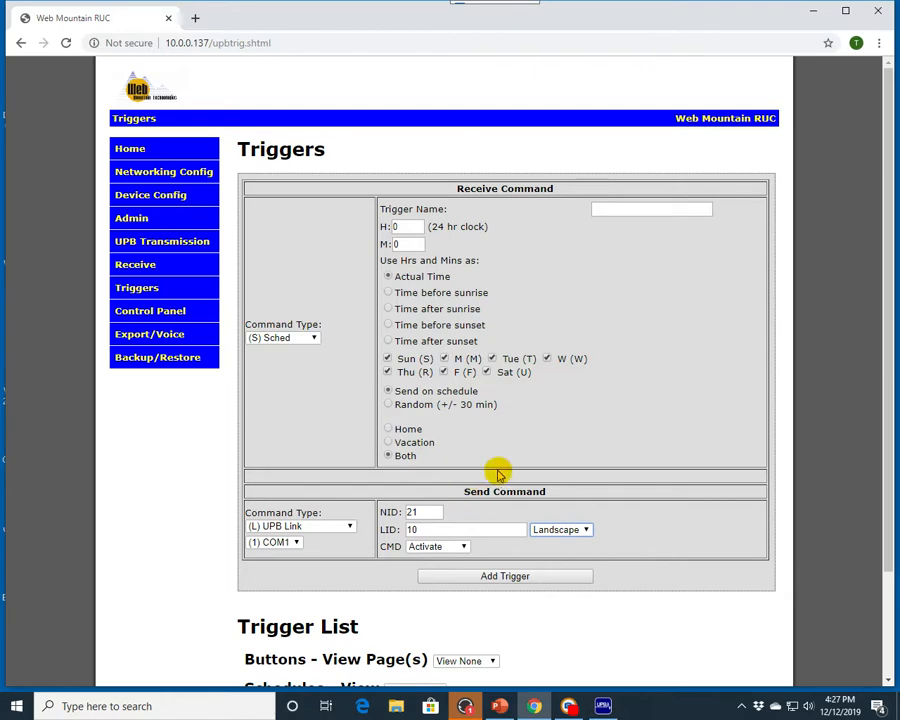
# Step: Switch to UPStart and try to set the powerline interface to connect by name on TCP port 10171, then close the setup
pyautogui.click(602, 708)
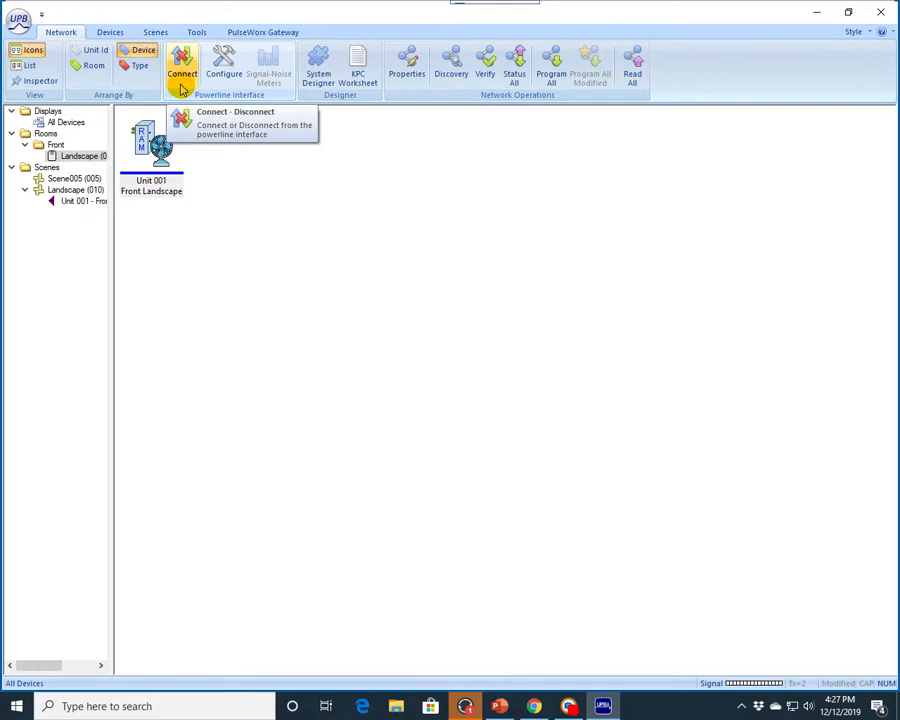
pyautogui.click(224, 62)
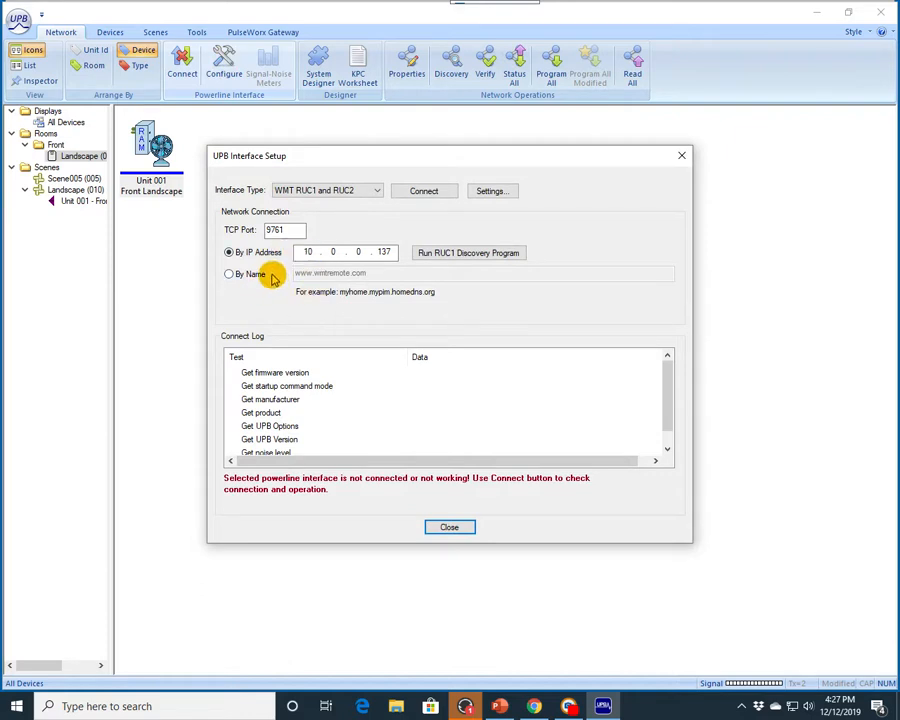
pyautogui.doubleClick(282, 229)
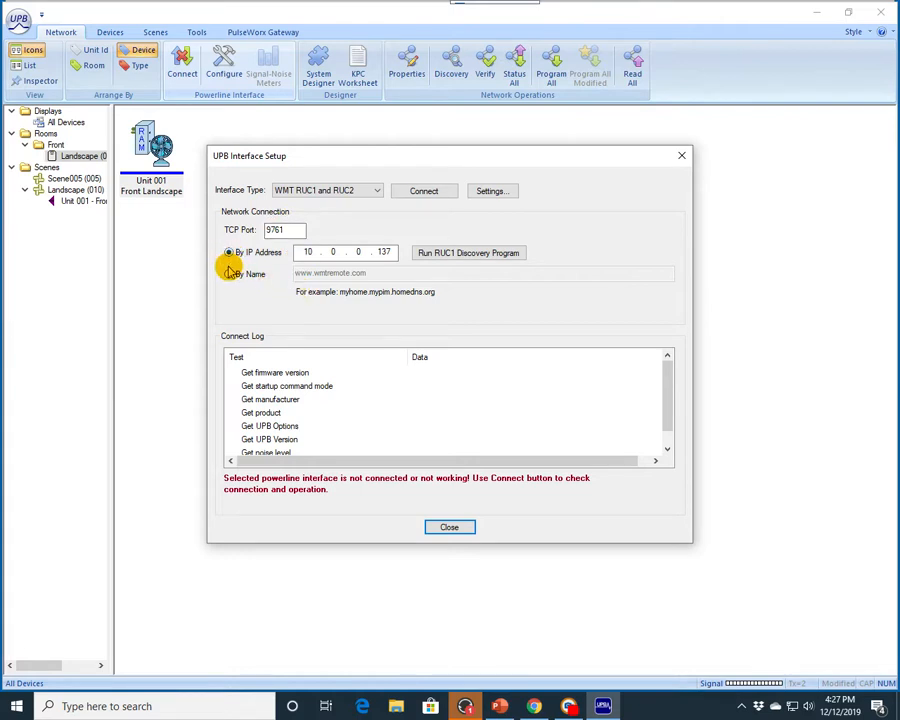
pyautogui.click(229, 275)
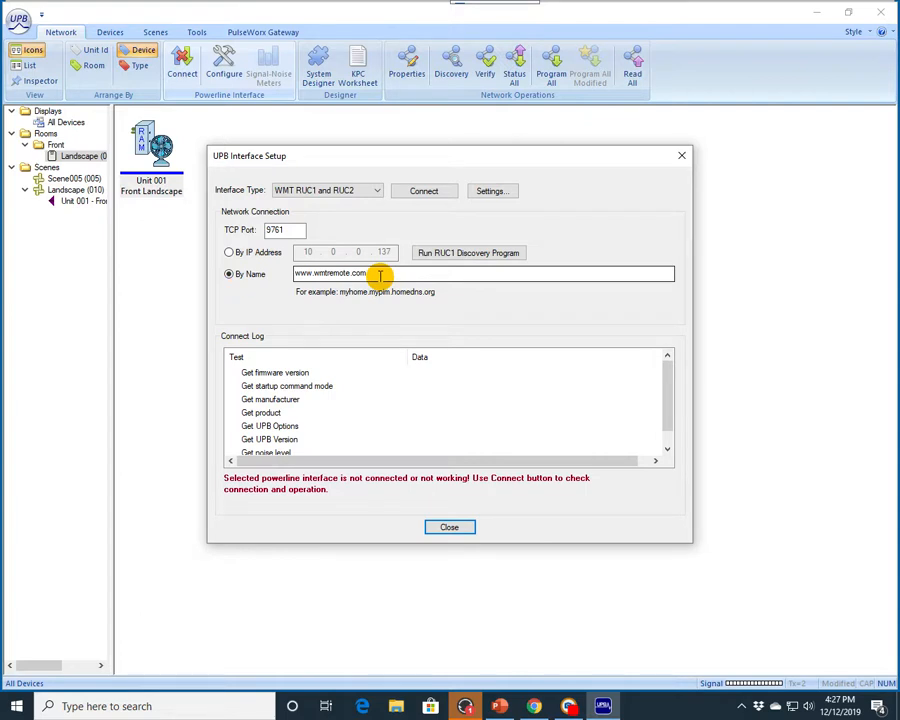
pyautogui.click(295, 228)
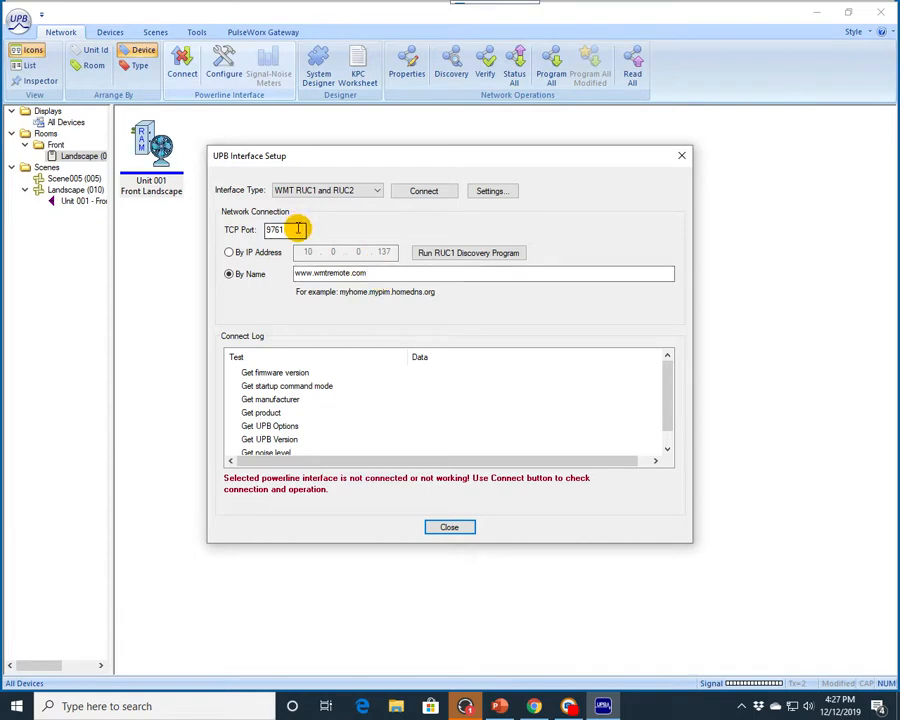
pyautogui.doubleClick(295, 229)
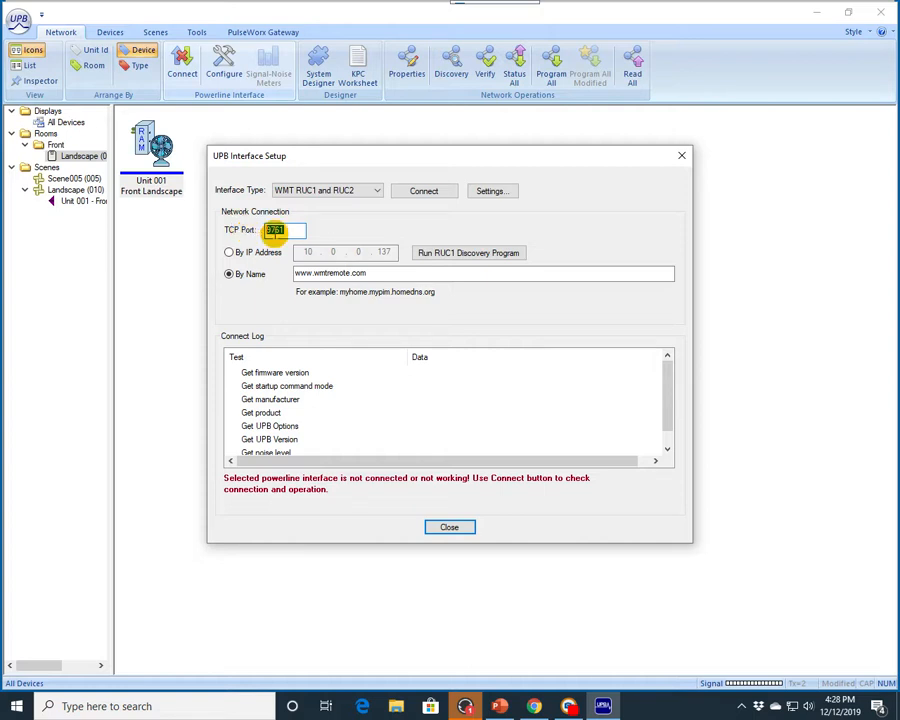
pyautogui.moveTo(295, 231); pyautogui.dragTo(263, 232)
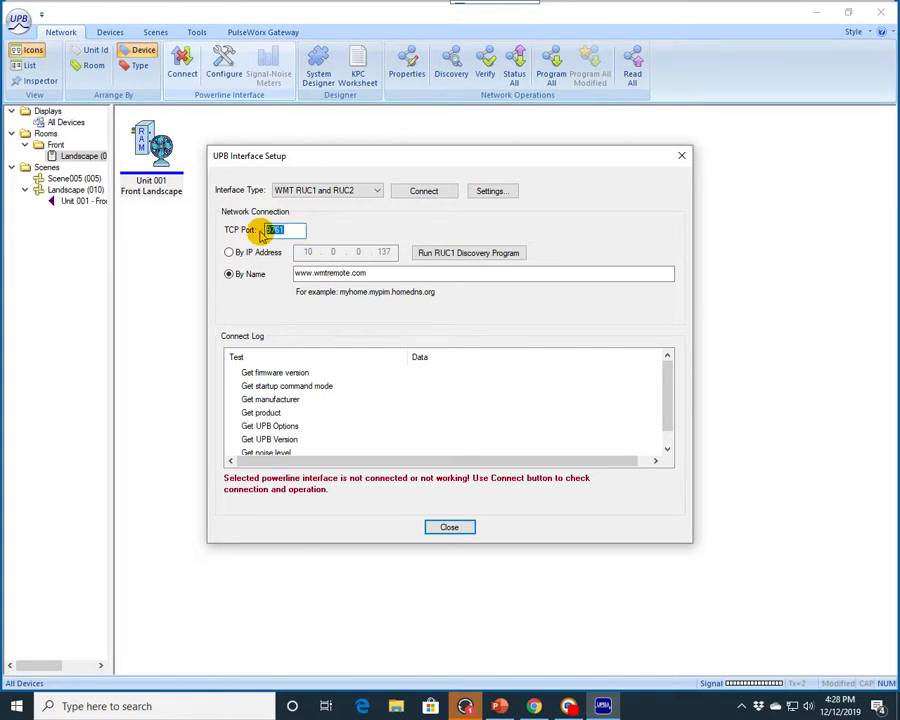
pyautogui.write('10171')
pyautogui.press('BackSpace')
pyautogui.write('2')
pyautogui.press('BackSpace')
pyautogui.write('1')
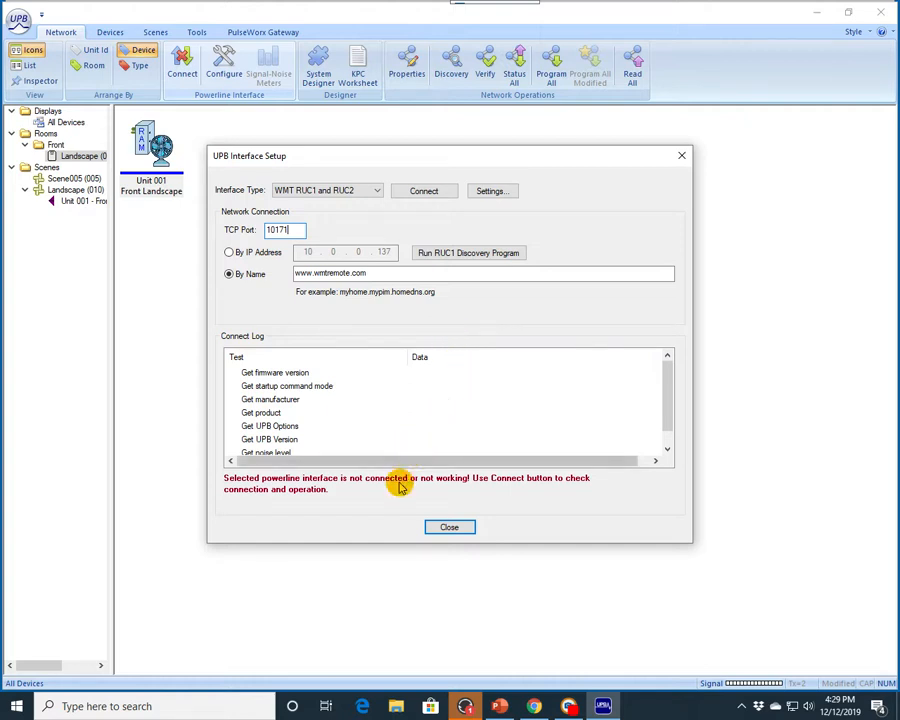
pyautogui.click(450, 528)
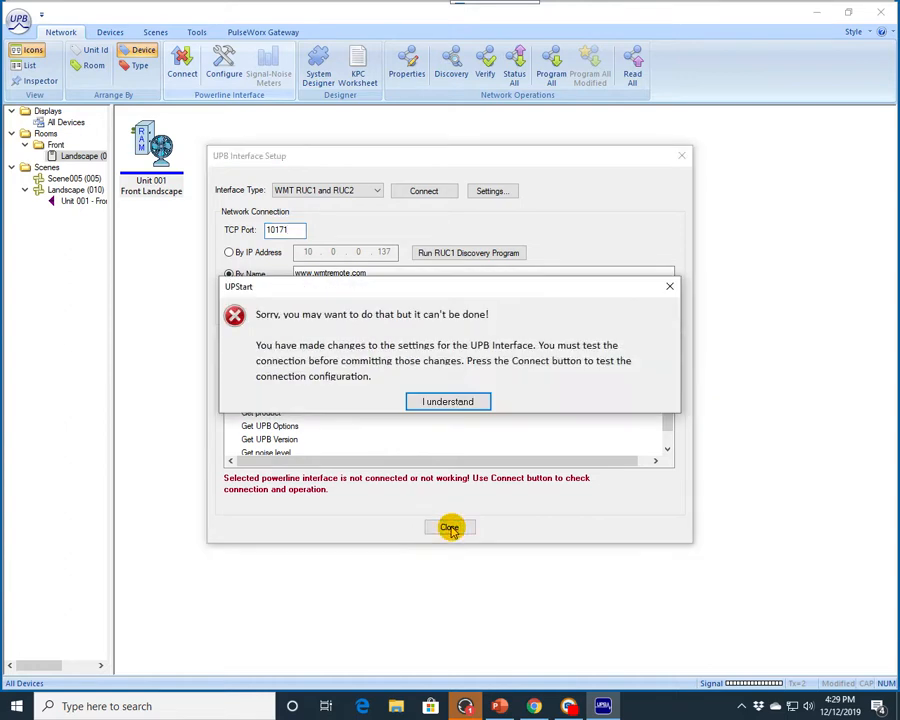
pyautogui.click(471, 402)
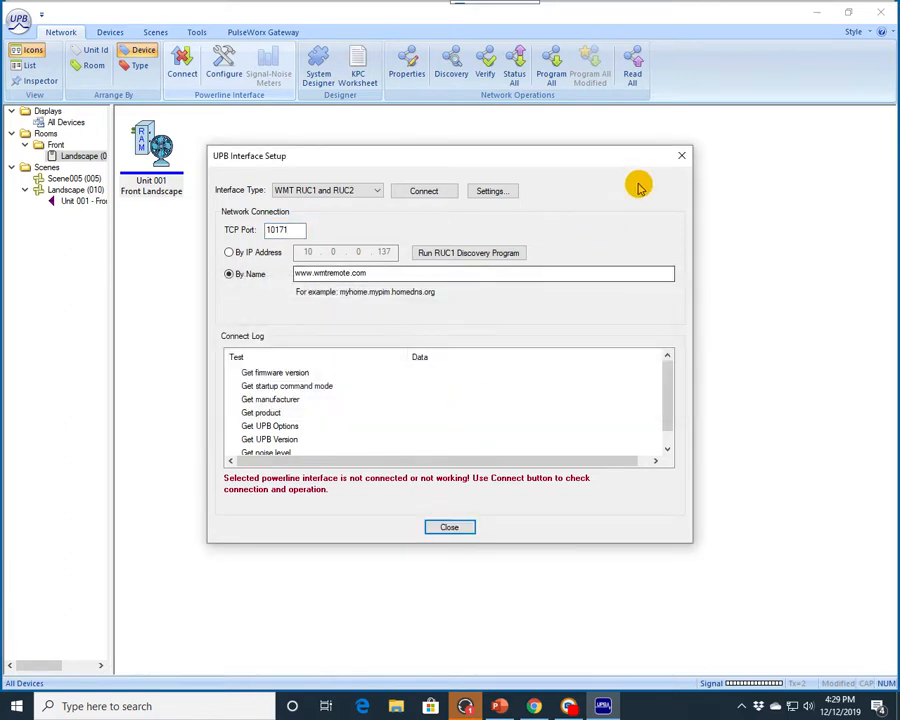
pyautogui.click(678, 157)
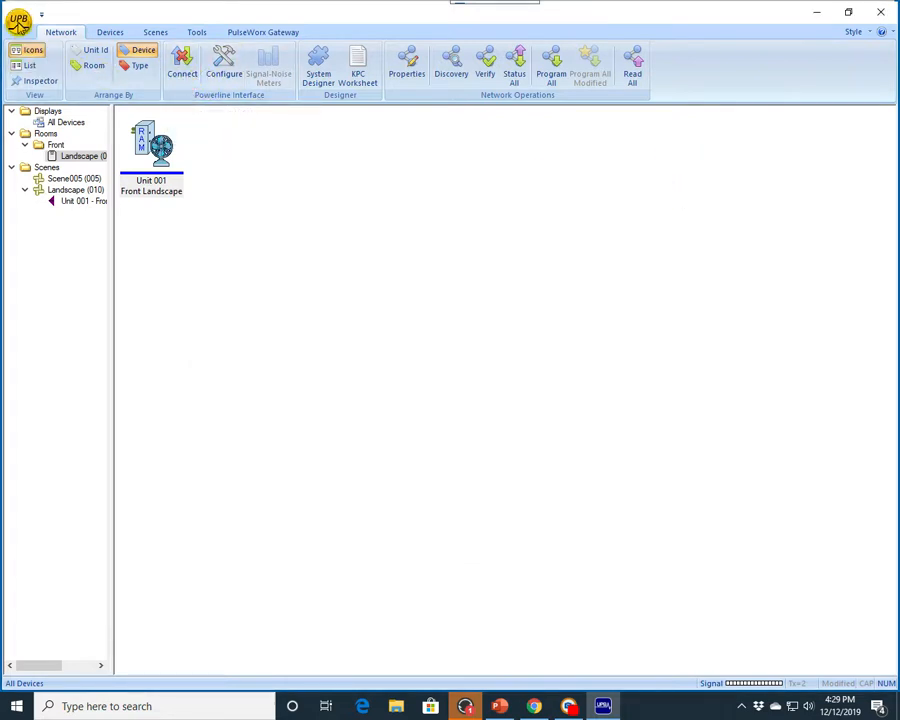
# Step: Open the Export to WMT RUC dialog and set the remote RUC port to 10171
pyautogui.click(19, 21)
pyautogui.moveTo(40, 181)
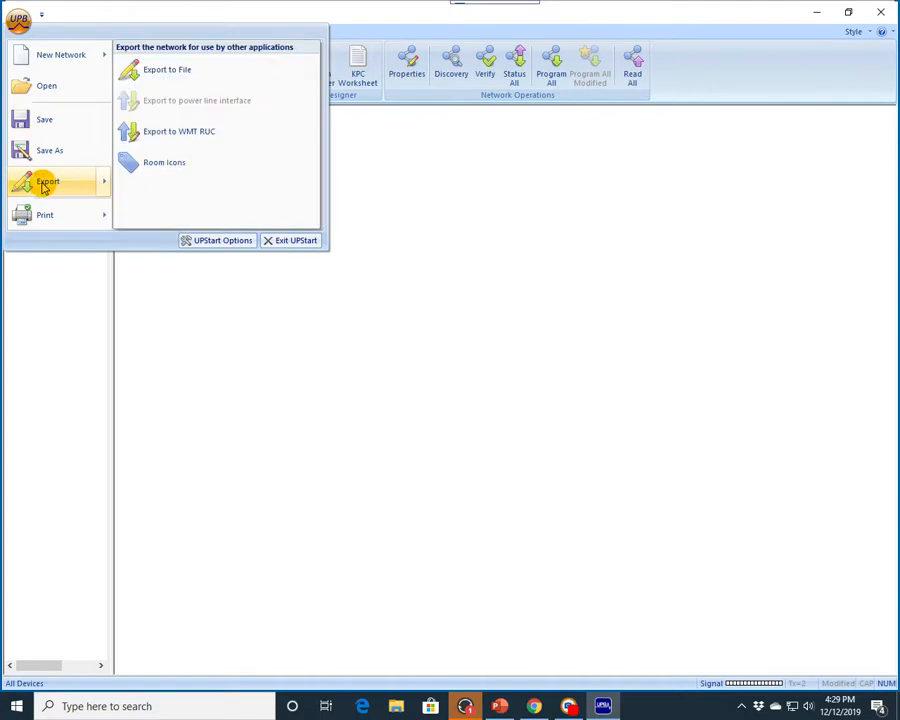
pyautogui.click(170, 132)
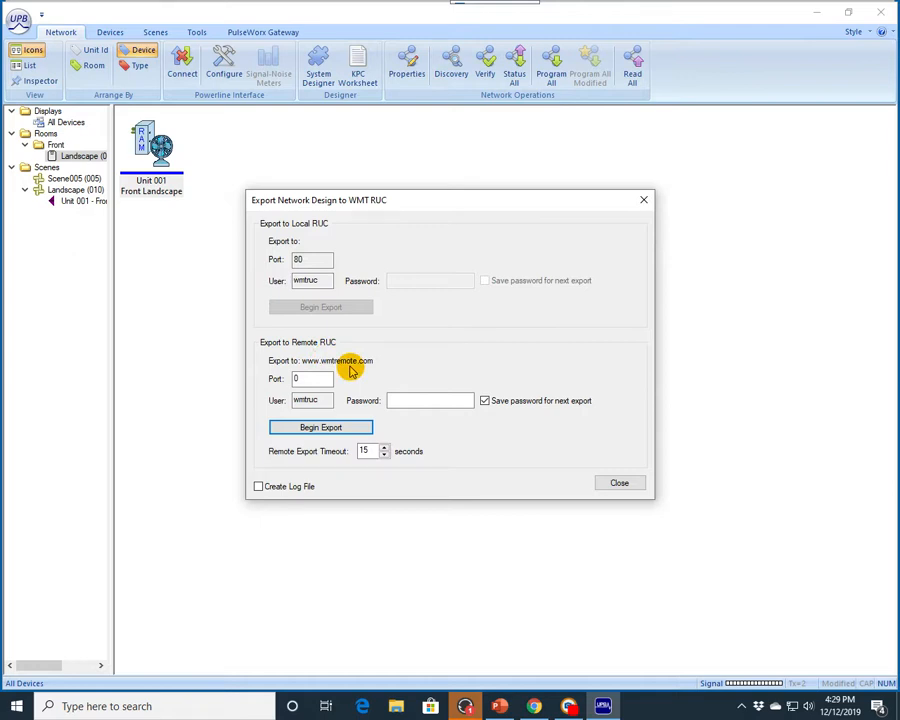
pyautogui.doubleClick(300, 378)
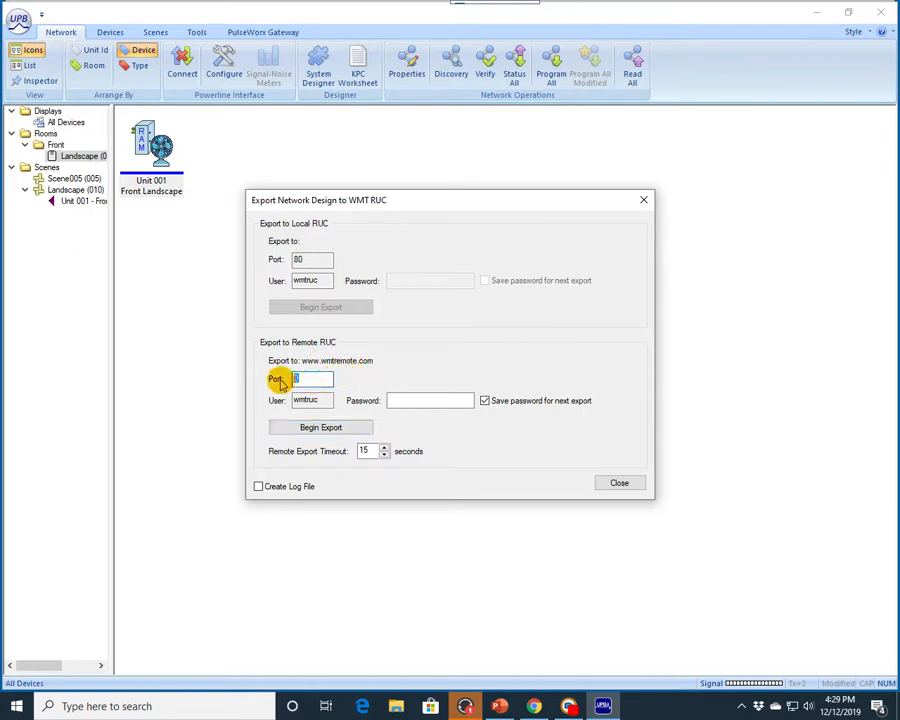
pyautogui.write('10171')
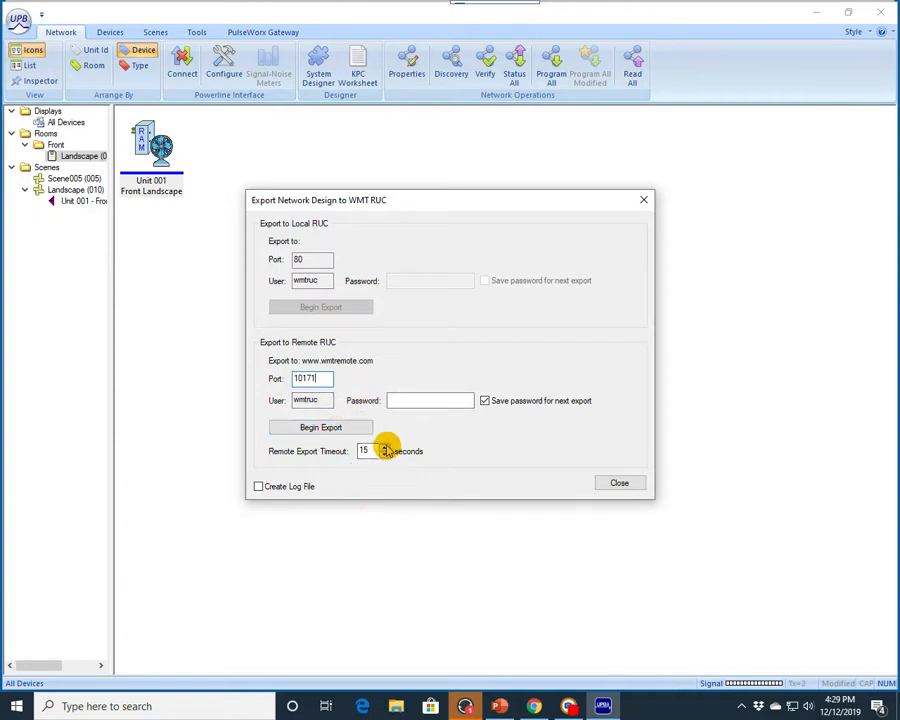
# Step: Raise the remote export timeout to 150 seconds and close the export dialog
pyautogui.click(384, 448)
pyautogui.click(384, 448)
pyautogui.click(384, 448)
pyautogui.click(384, 448)
pyautogui.click(384, 448)
pyautogui.click(384, 448)
pyautogui.click(384, 448)
pyautogui.click(384, 448)
pyautogui.click(384, 448)
pyautogui.click(384, 448)
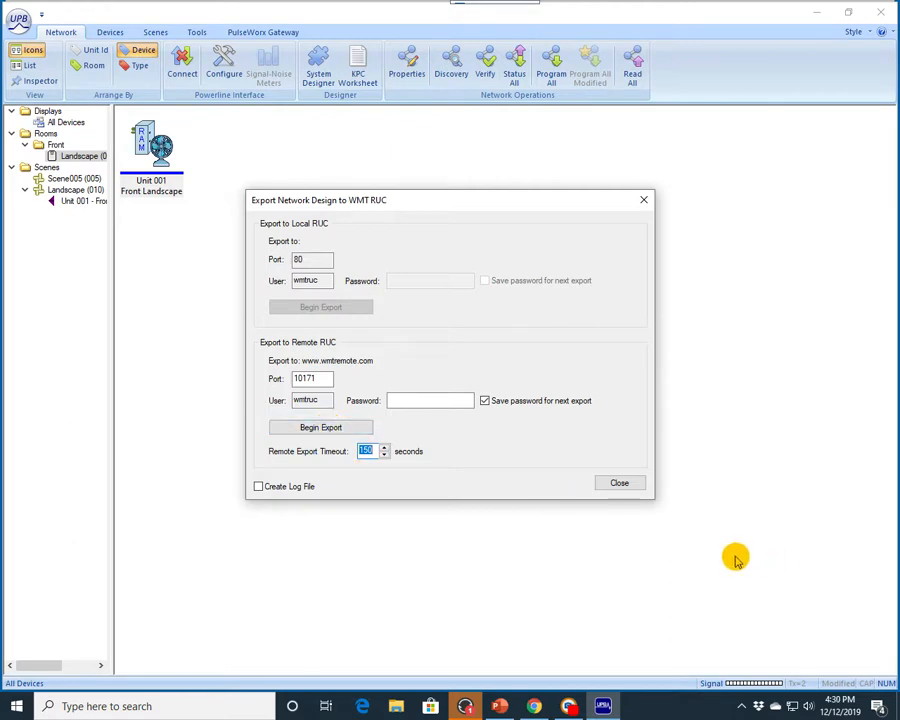
pyautogui.click(624, 483)
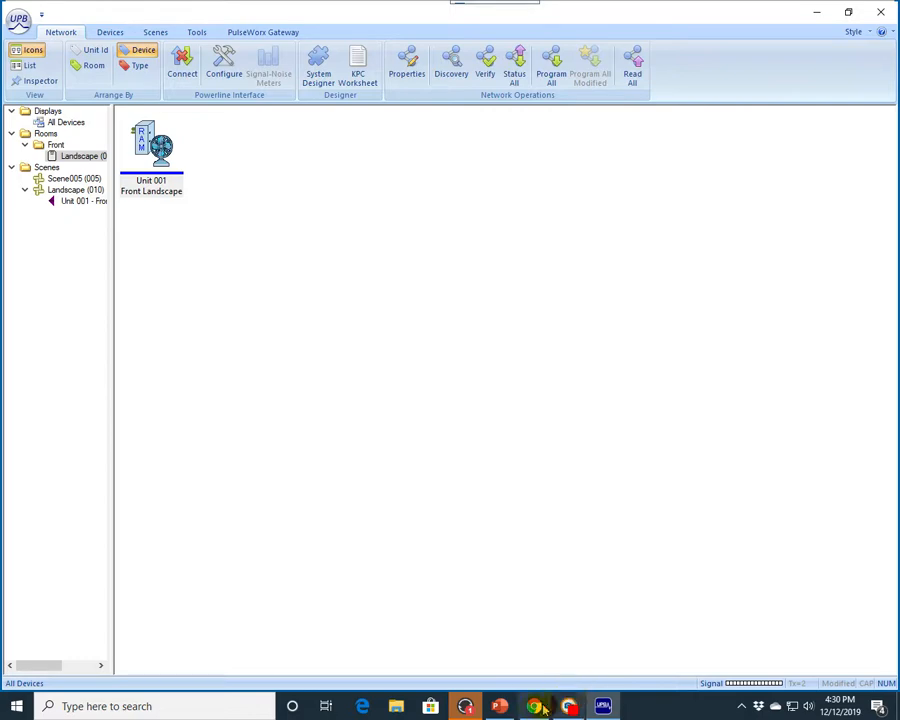
pyautogui.moveTo(500, 706)
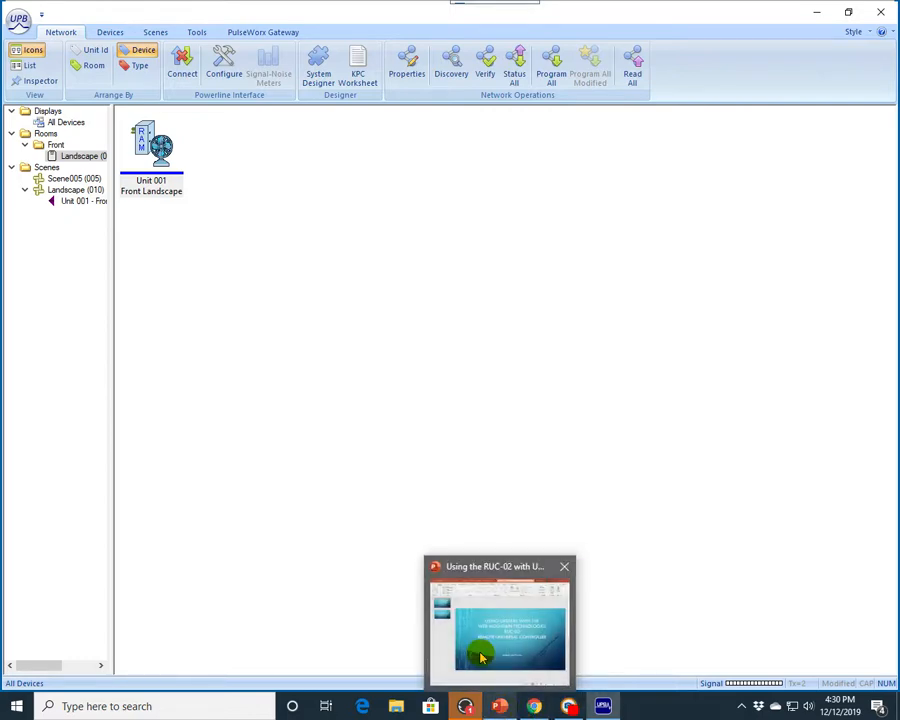